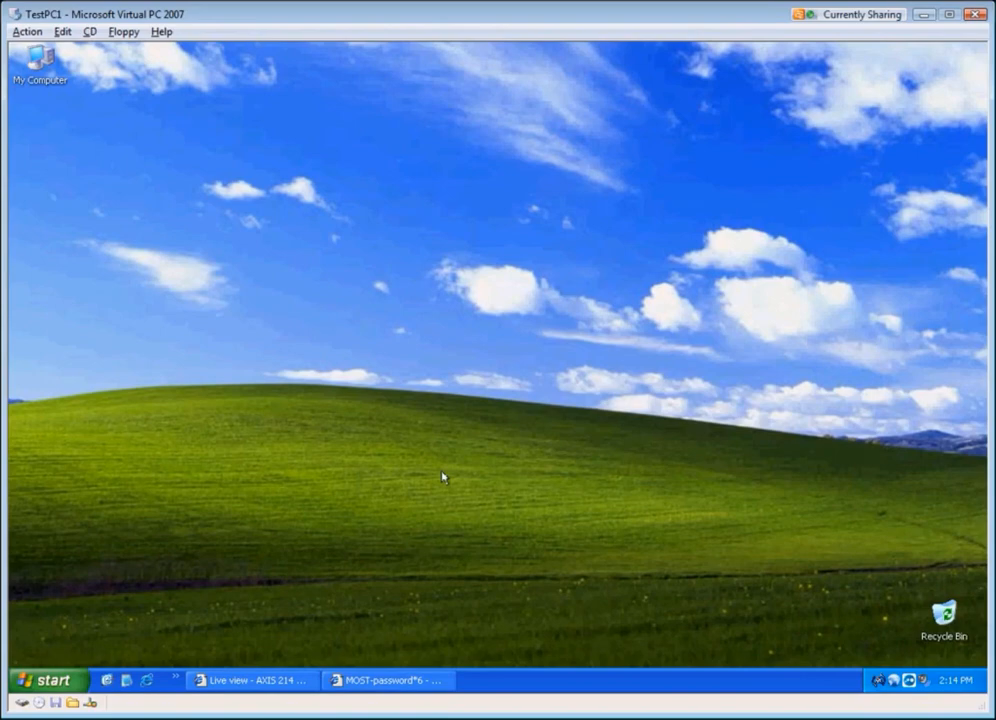
# Step: Launch Install to MFPs from the Ricoh_Reform_PDC_v12 MOST program group
pyautogui.click(273, 684)
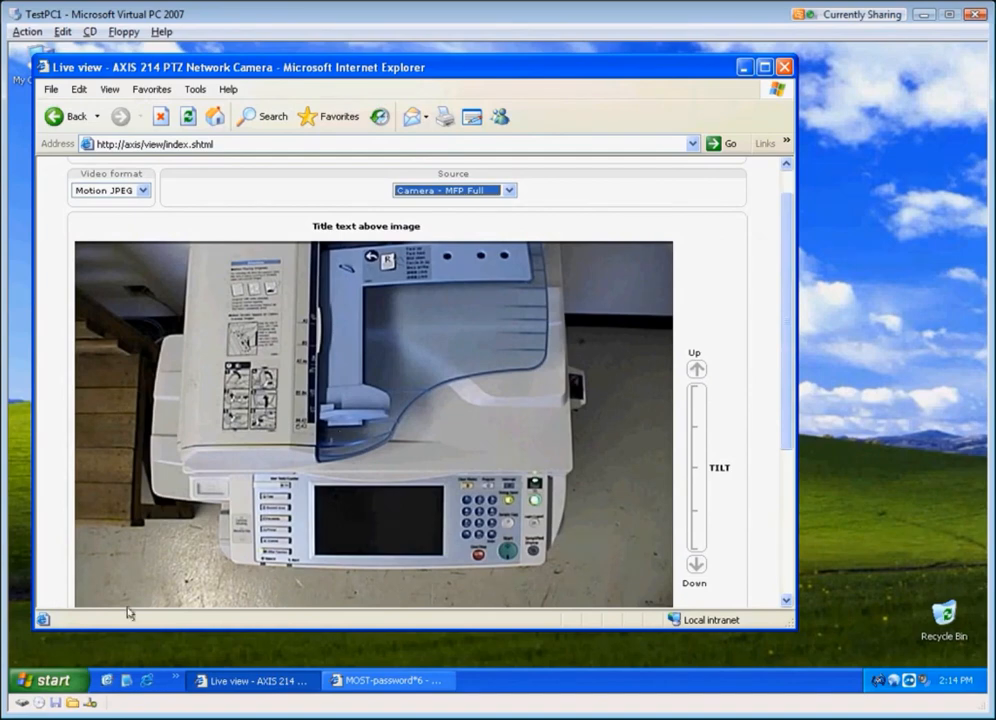
pyautogui.click(50, 681)
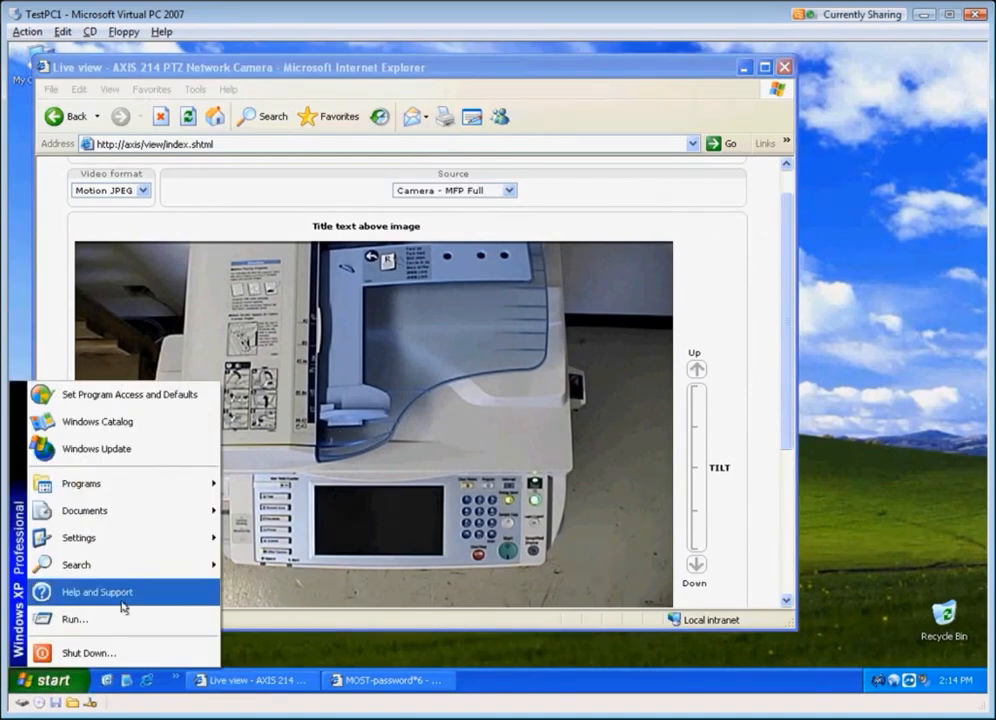
pyautogui.moveTo(140, 484)
pyautogui.moveTo(346, 337)
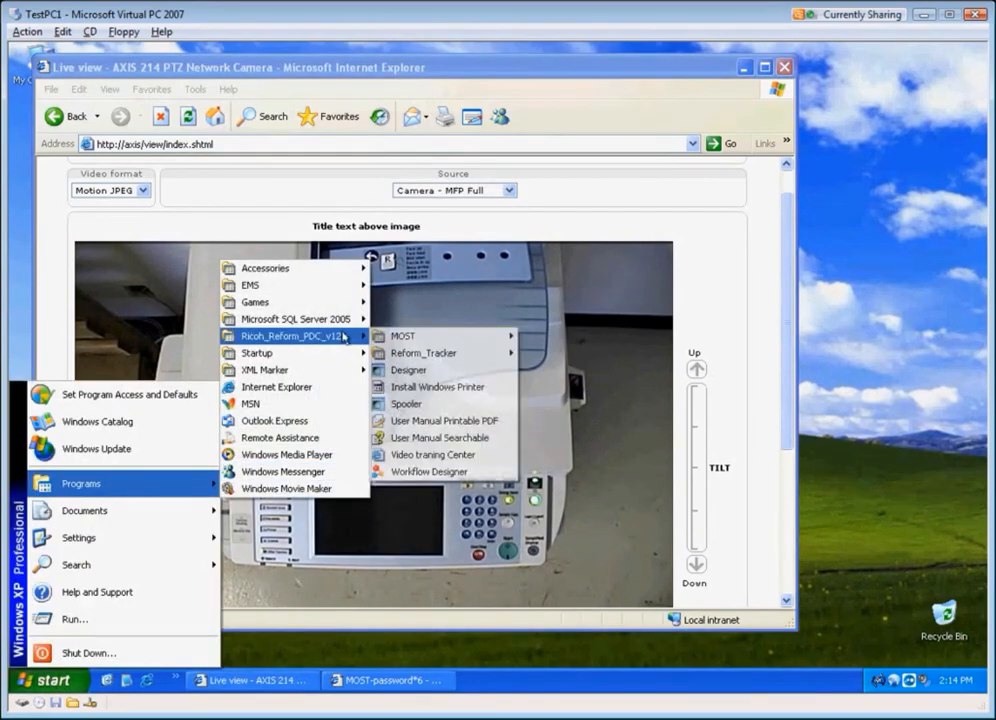
pyautogui.moveTo(420, 337)
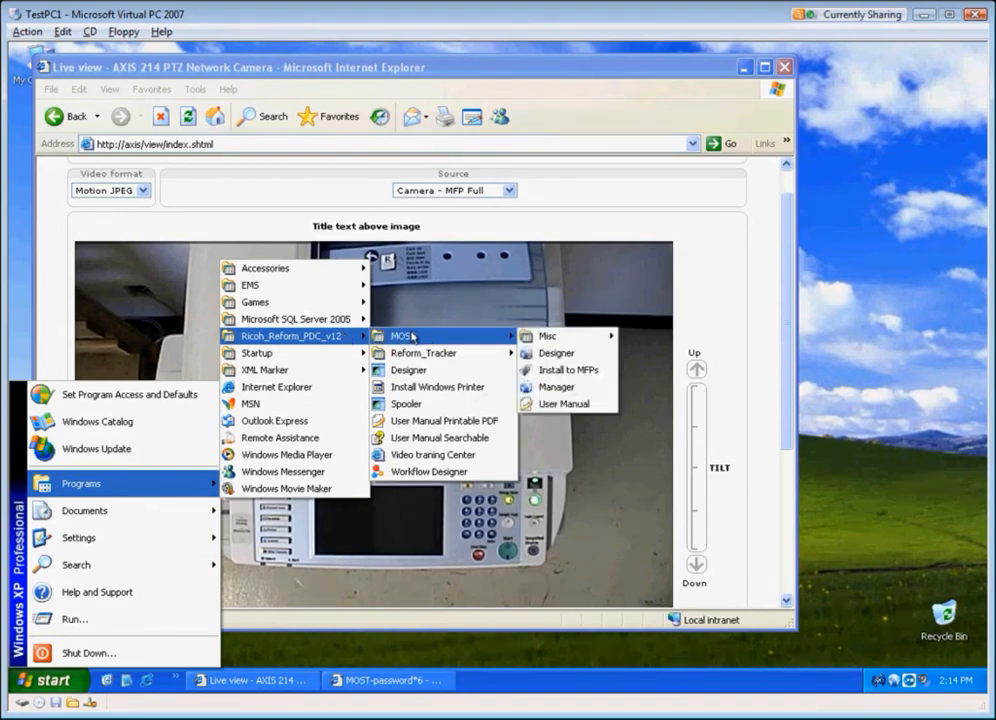
pyautogui.click(563, 371)
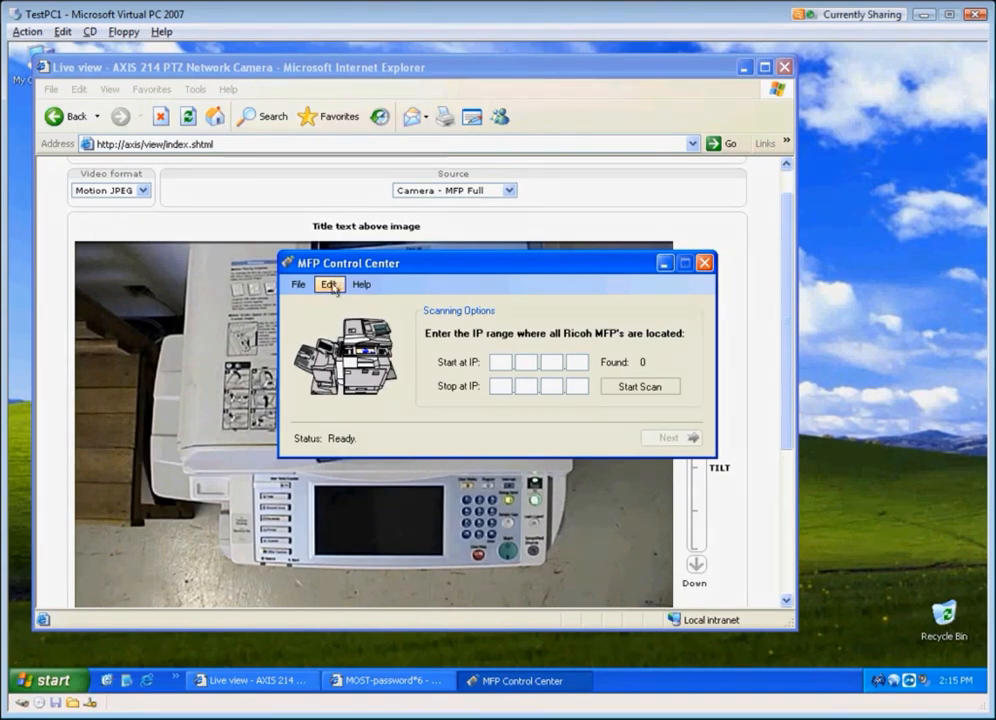
# Step: Open the MOST Settings and start the Settings Wizard
pyautogui.click(330, 285)
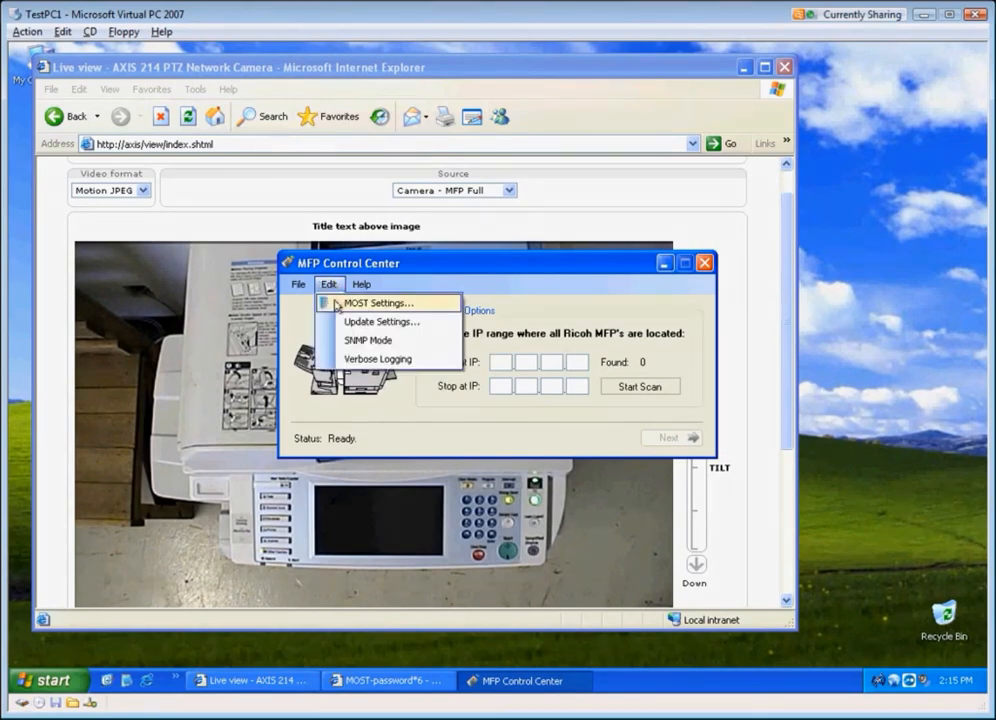
pyautogui.click(370, 303)
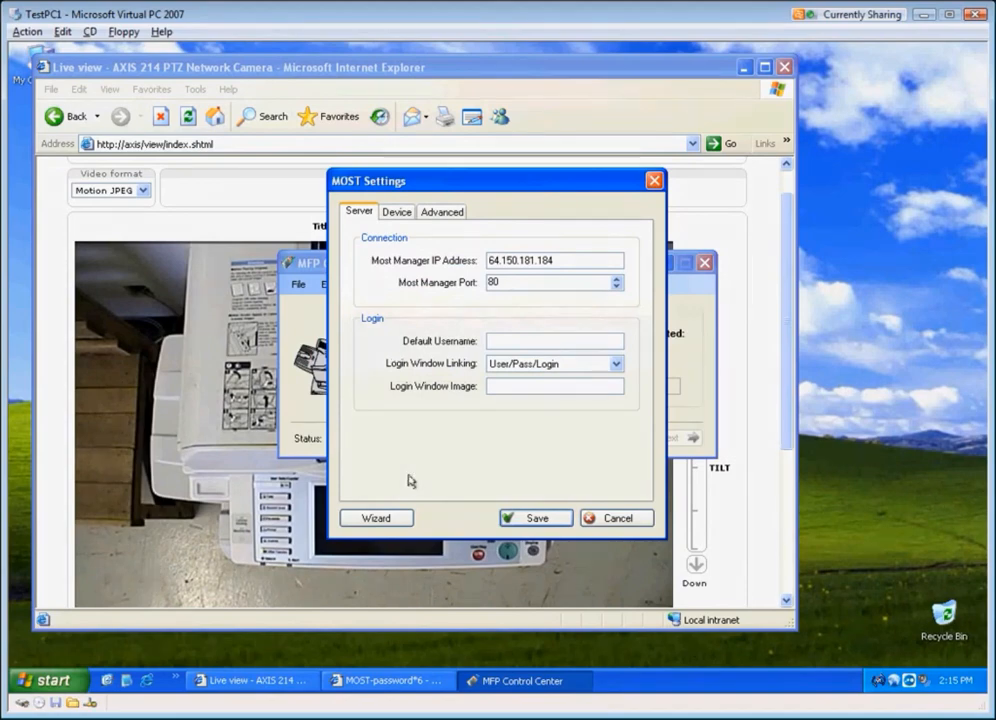
pyautogui.click(375, 519)
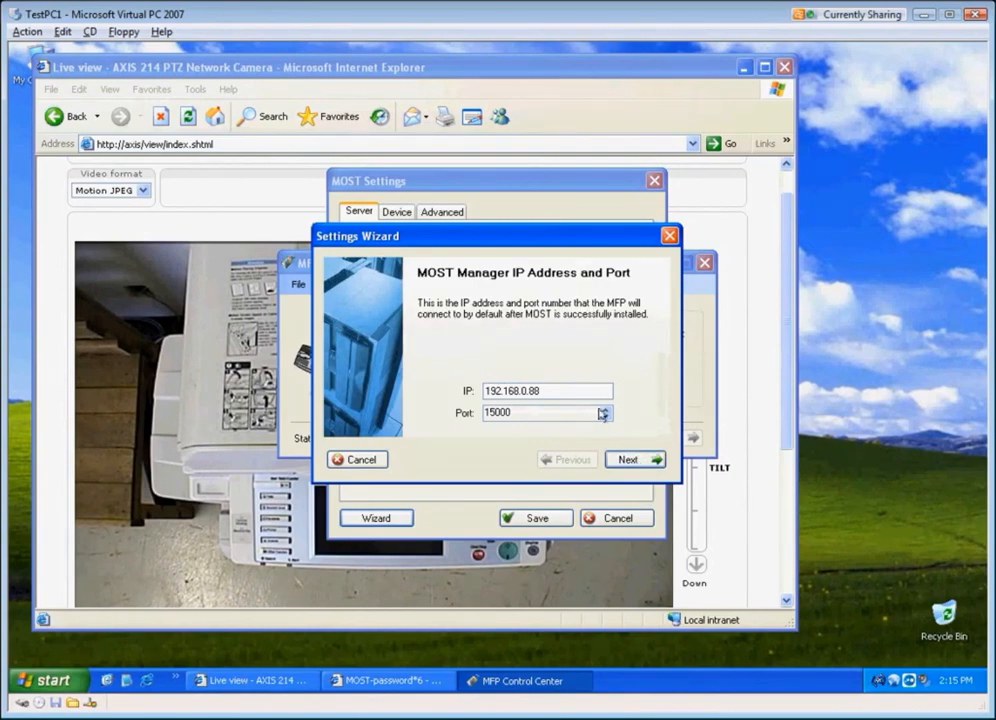
# Step: Advance past the manager IP and port, login linking, login image and lock panel pages with their defaults
pyautogui.click(630, 460)
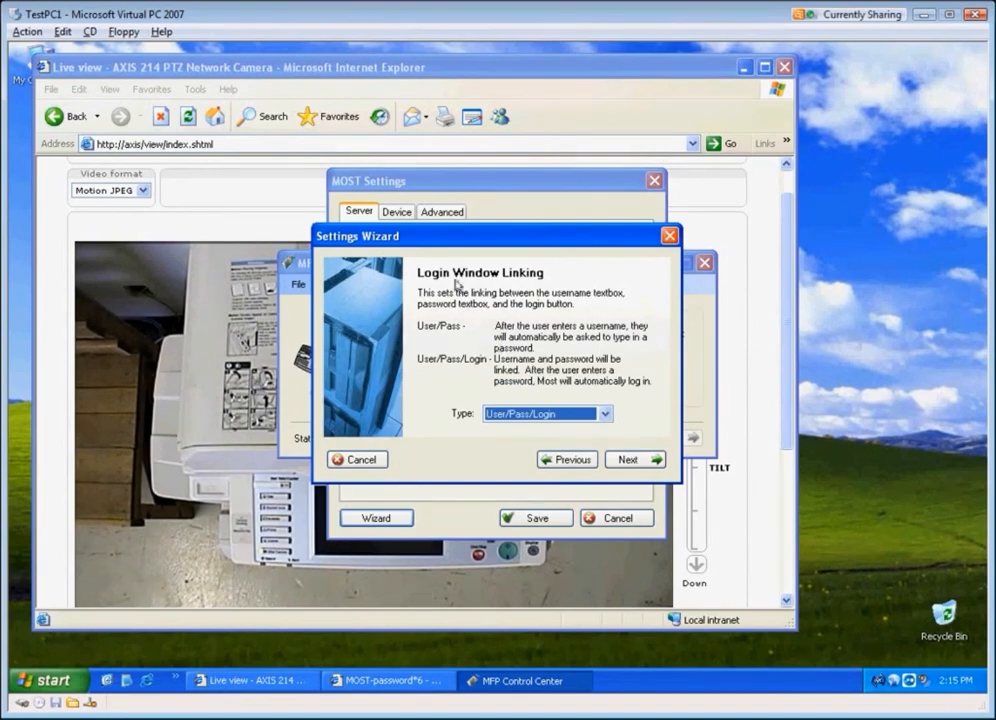
pyautogui.click(625, 461)
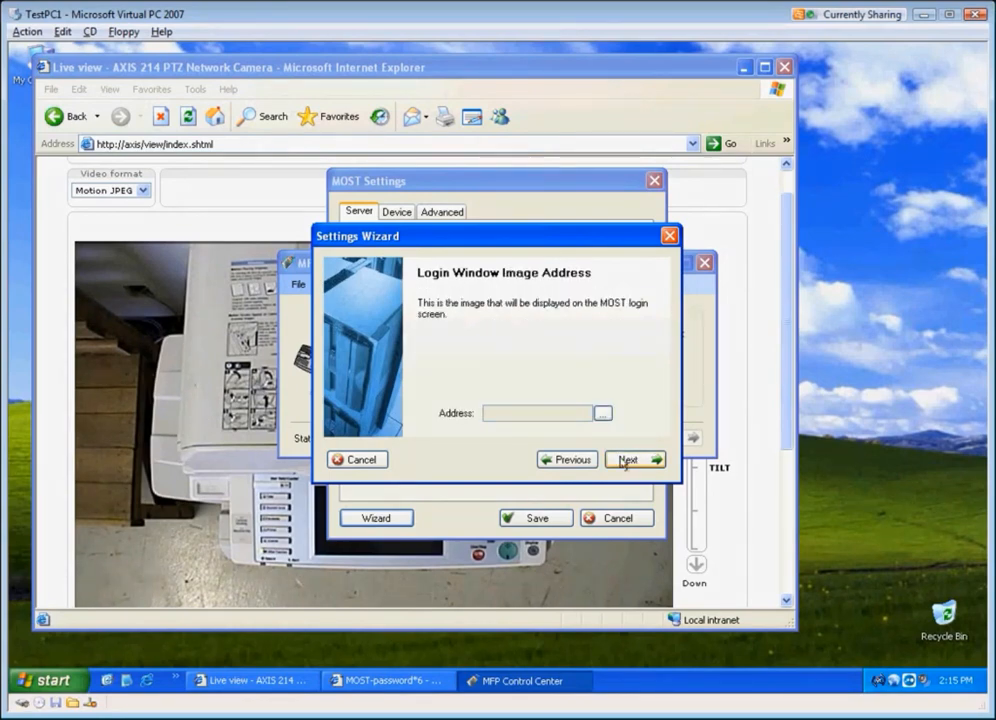
pyautogui.click(625, 461)
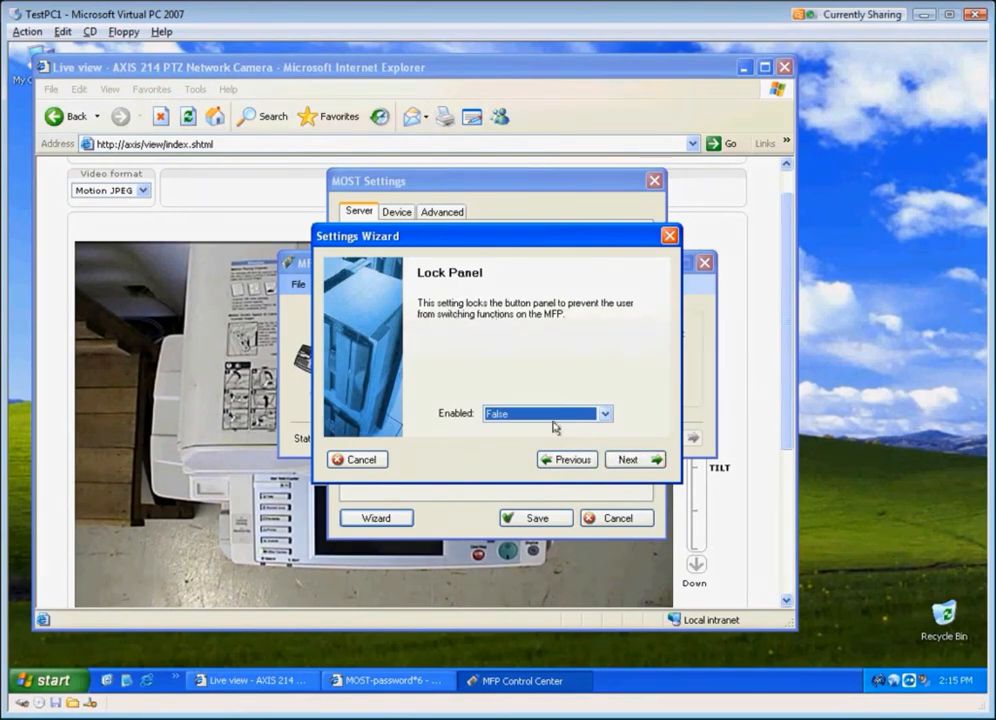
pyautogui.click(628, 460)
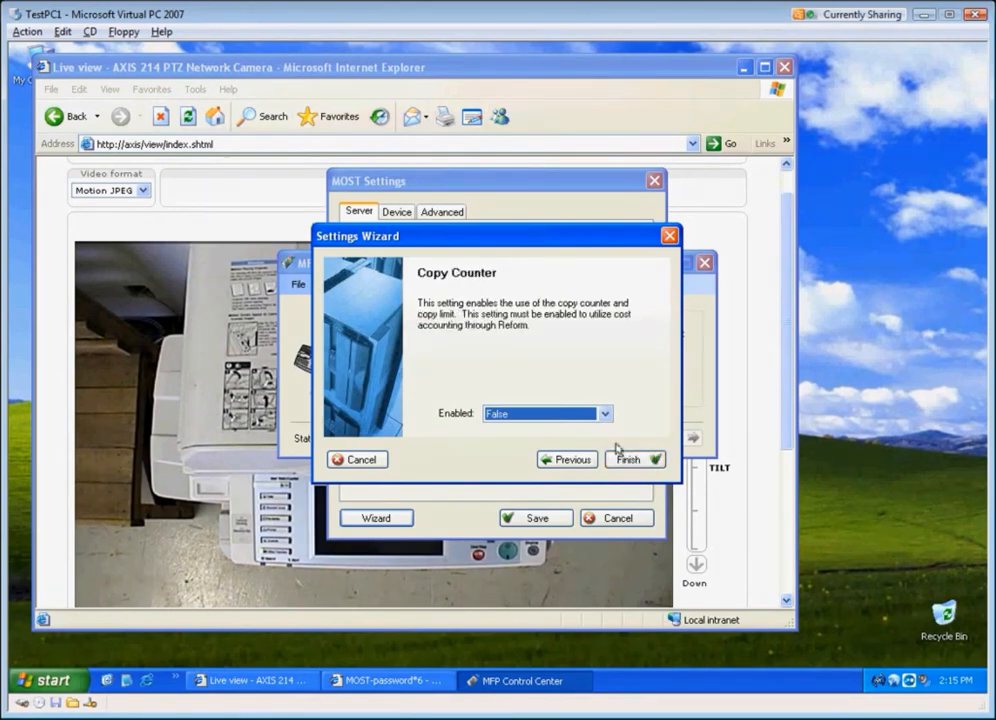
# Step: Set Copy Counter to True and continue
pyautogui.click(522, 414)
pyautogui.click(522, 430)
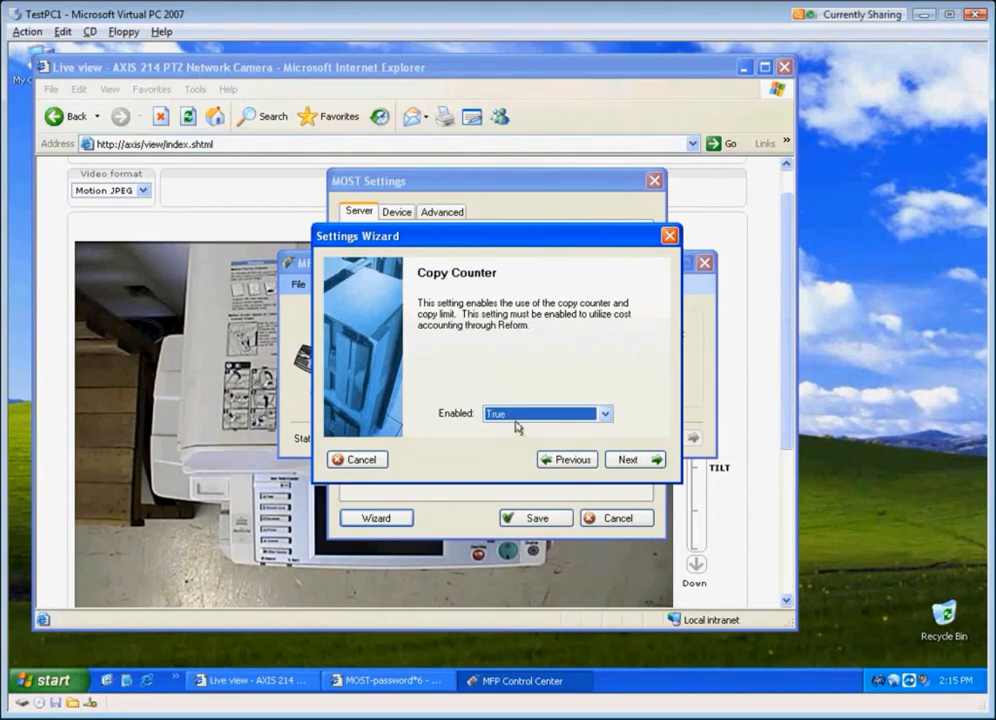
pyautogui.click(629, 461)
# Step: Enter admin as the MFP username and finish the wizard with the password left blank
pyautogui.click(573, 413)
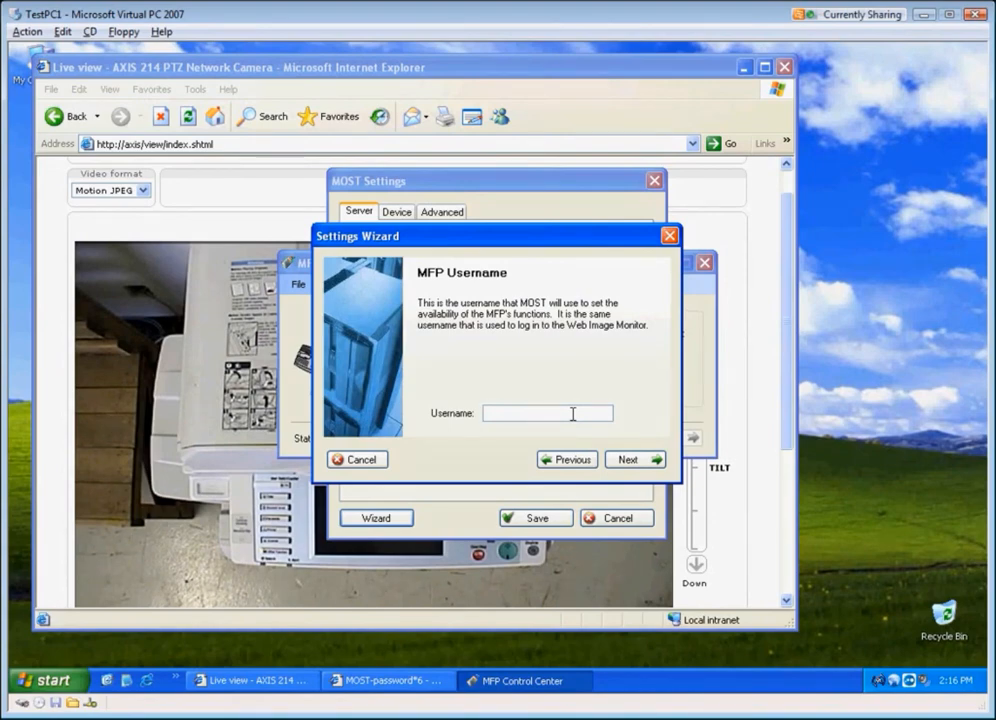
pyautogui.write('admin')
pyautogui.click(632, 460)
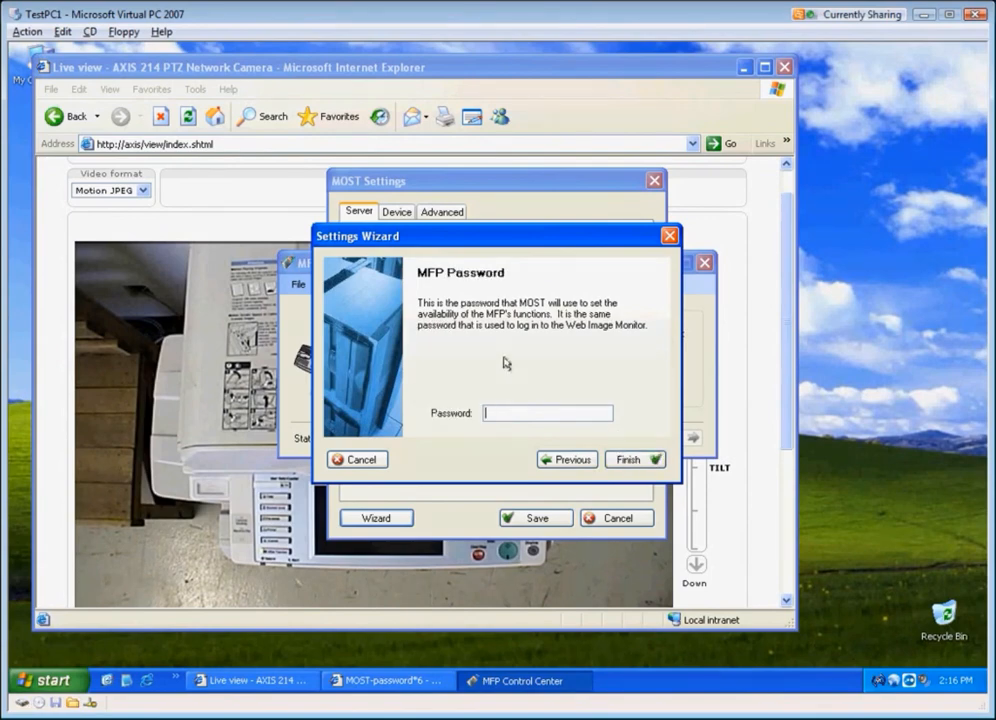
pyautogui.click(627, 460)
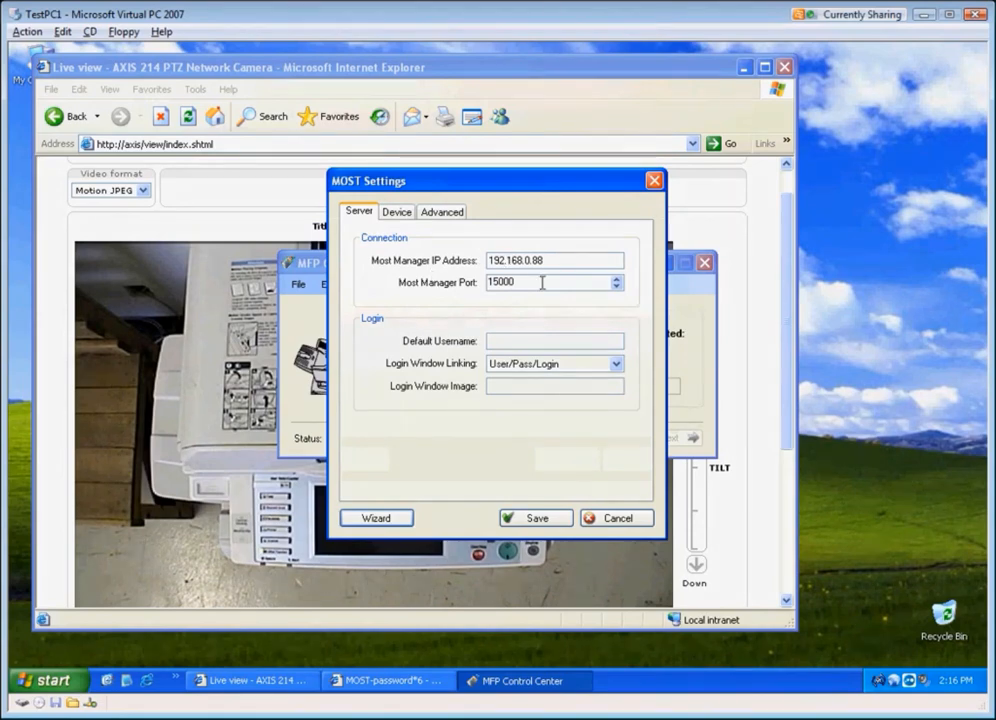
# Step: Review the Device settings and save the MOST settings
pyautogui.click(396, 214)
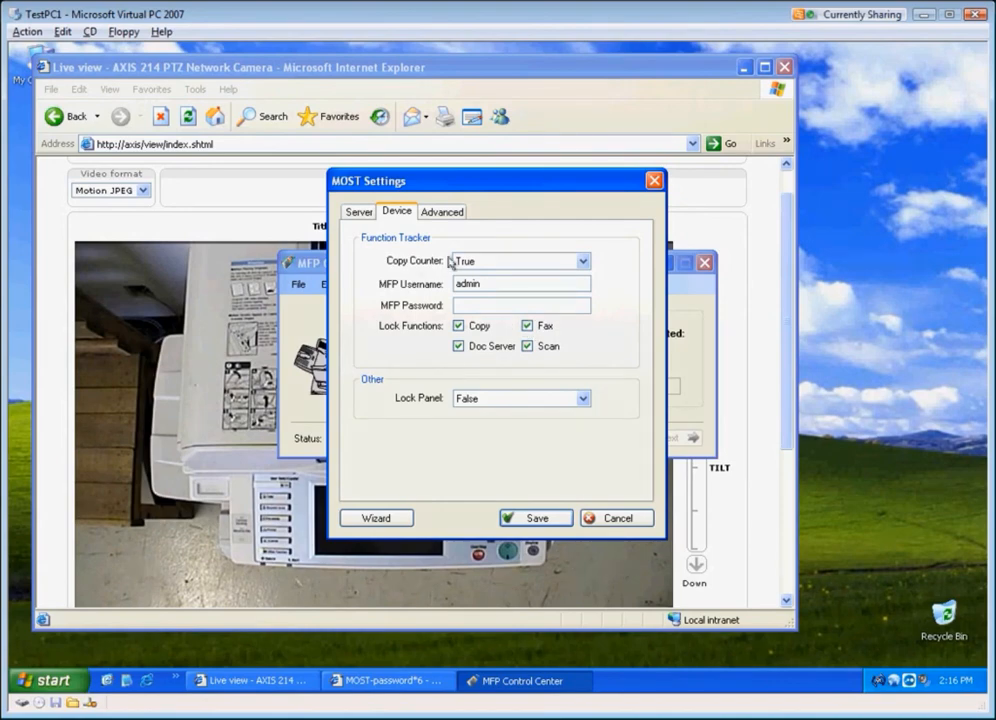
pyautogui.click(537, 519)
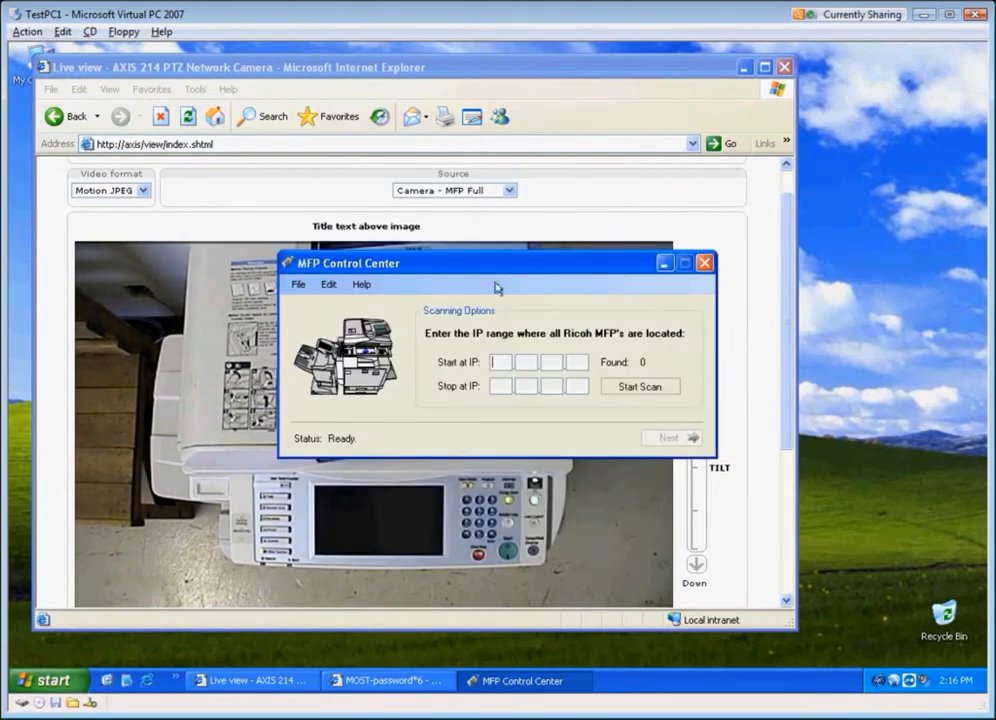
# Step: Scan for MFPs starting at IP 192.168.0.84
pyautogui.moveTo(497, 276); pyautogui.dragTo(444, 148)
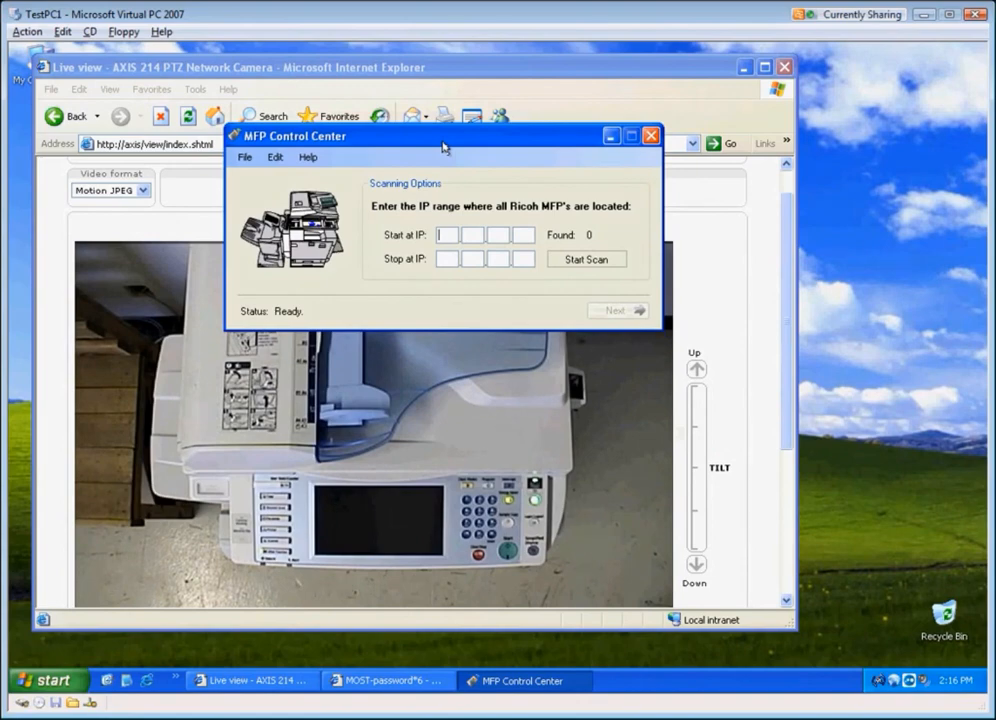
pyautogui.write('192 168 0')
pyautogui.press('Tab')
pyautogui.write('84')
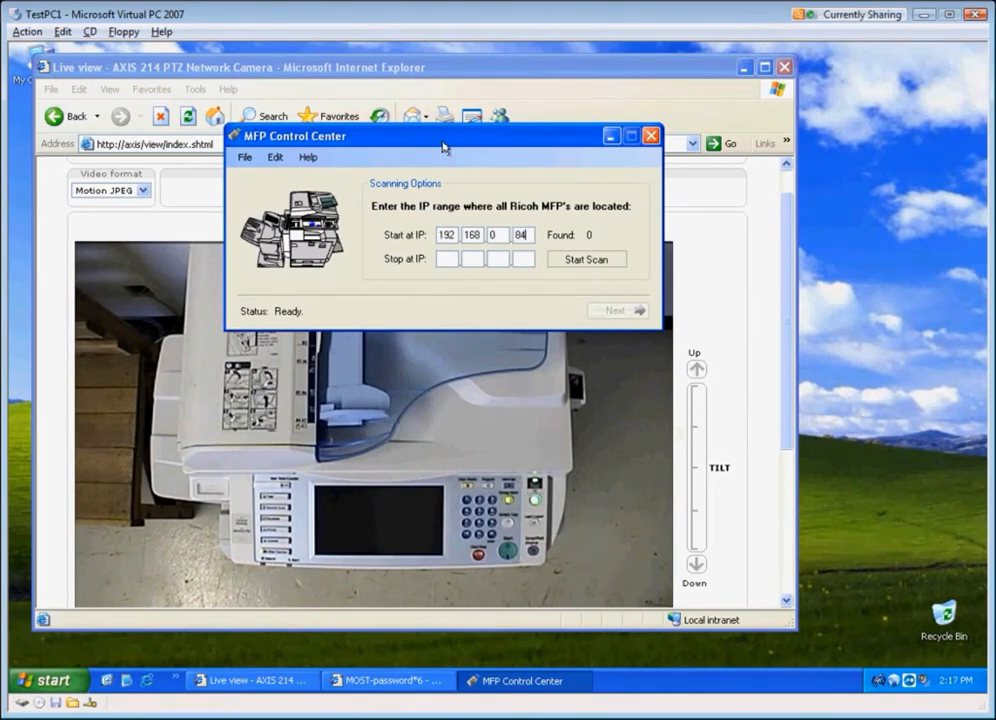
pyautogui.click(582, 261)
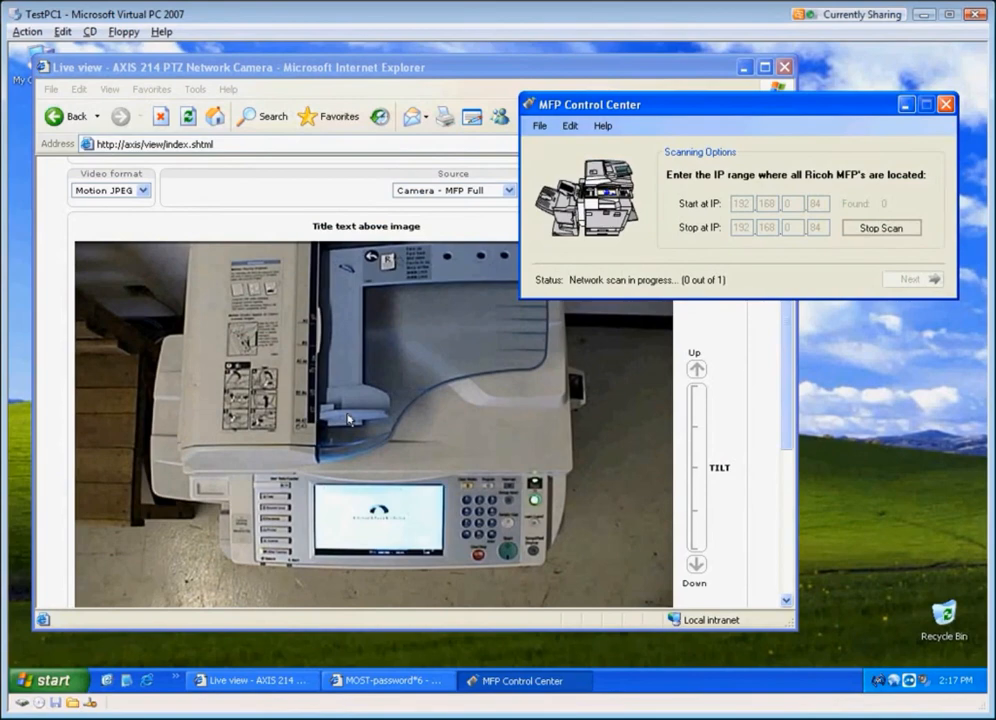
# Step: Select the found MFP at 192.168.0.84 and install MOST on it
pyautogui.click(910, 280)
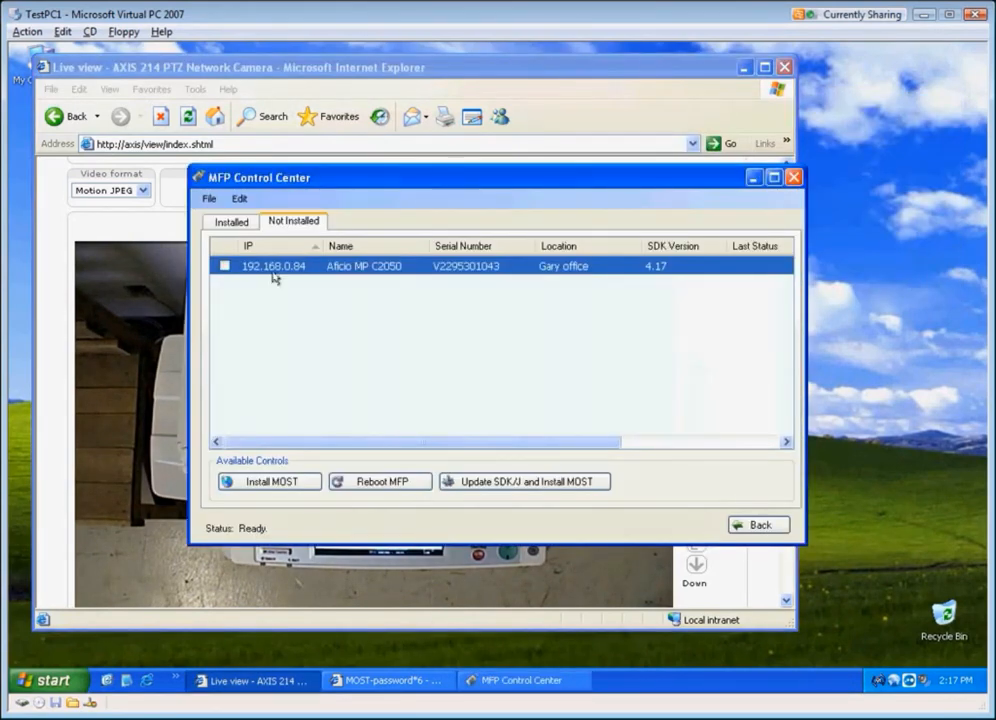
pyautogui.click(225, 266)
pyautogui.click(288, 482)
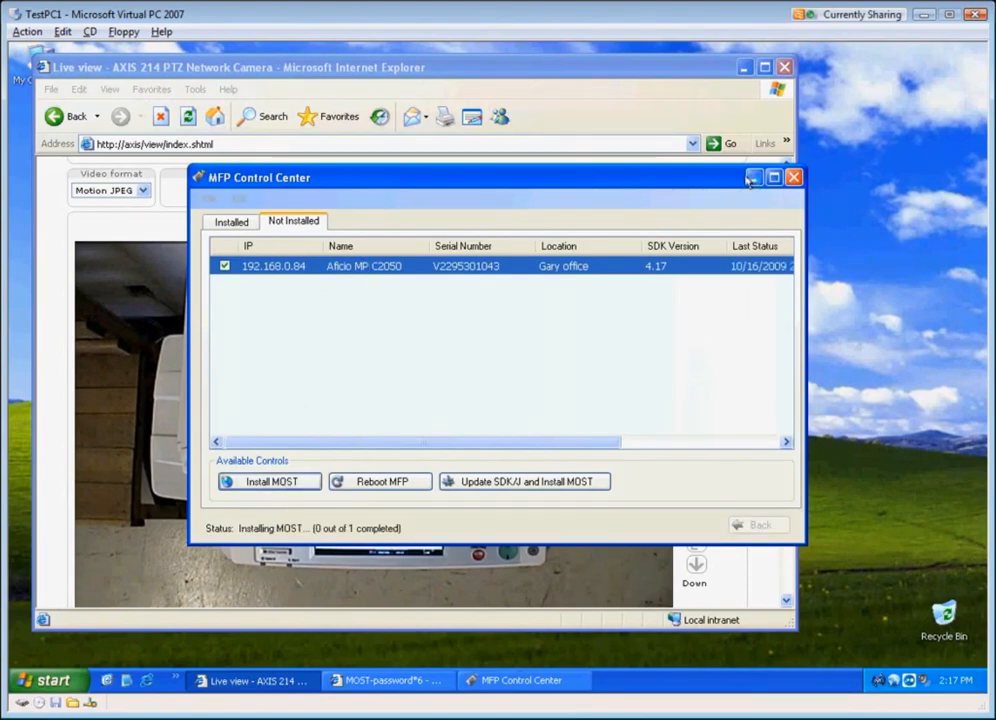
# Step: Switch the camera view source to Camera - MFP Screen to watch the MFP display
pyautogui.moveTo(325, 181); pyautogui.dragTo(598, 178)
pyautogui.click(423, 68)
pyautogui.moveTo(423, 68); pyautogui.dragTo(412, 68)
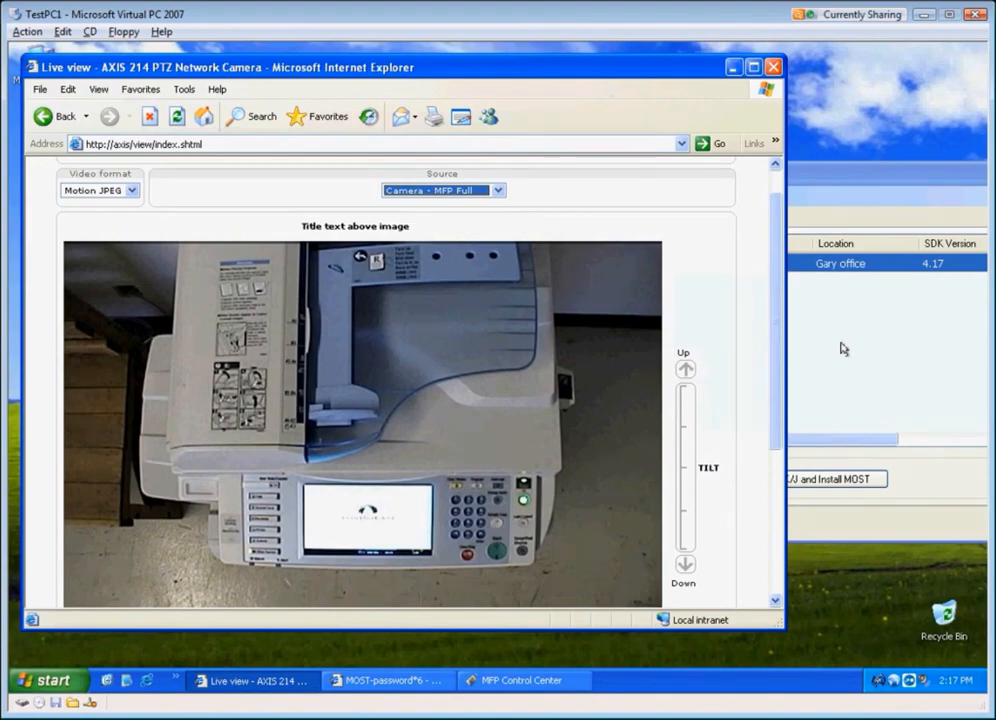
pyautogui.click(486, 190)
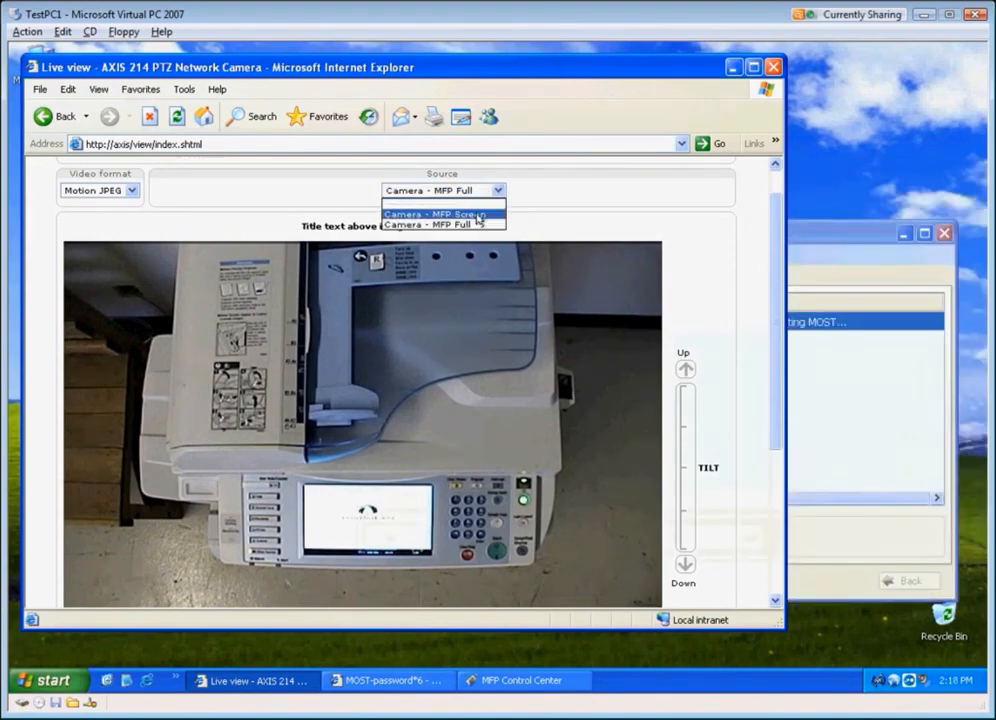
pyautogui.click(478, 214)
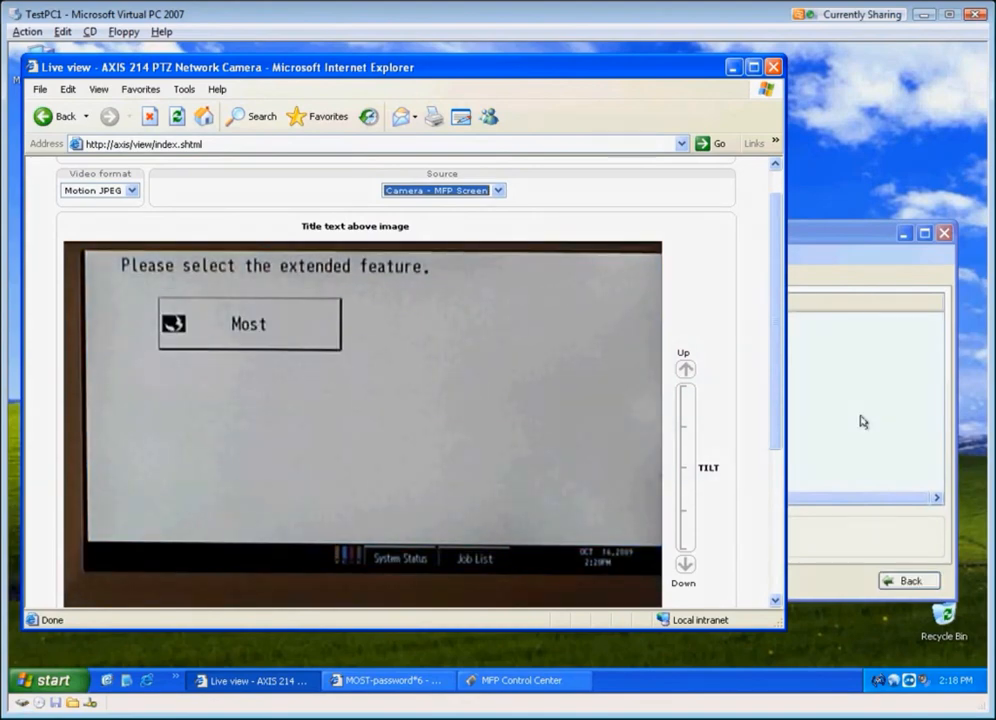
# Step: Check the installed MFPs list for the MFP's installation status, then go back
pyautogui.click(863, 422)
pyautogui.click(382, 278)
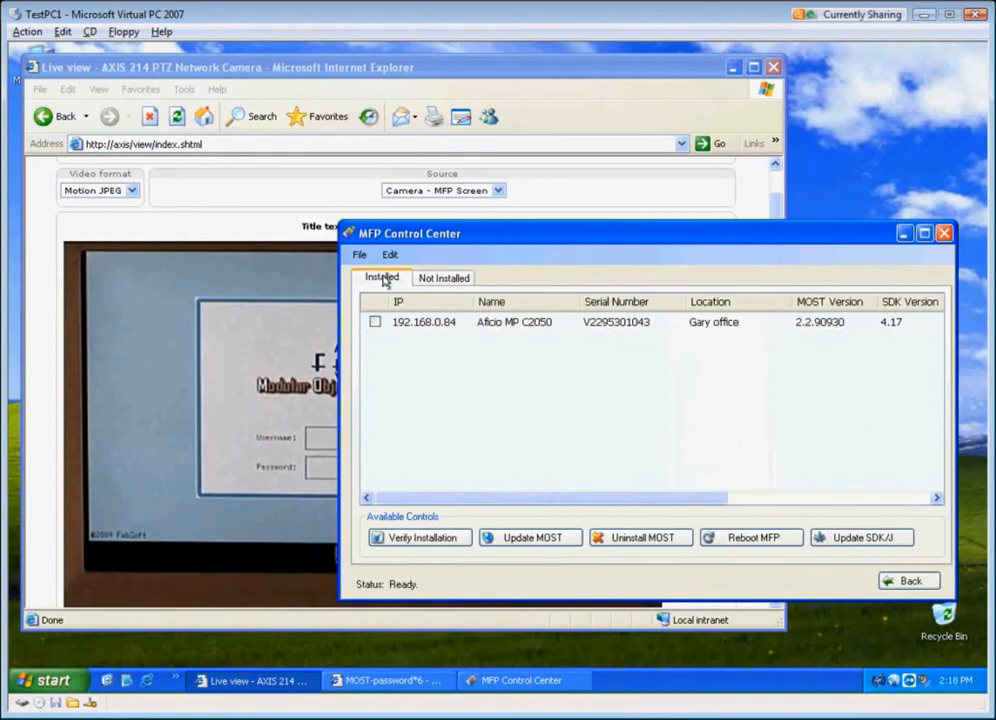
pyautogui.moveTo(600, 497); pyautogui.dragTo(816, 500)
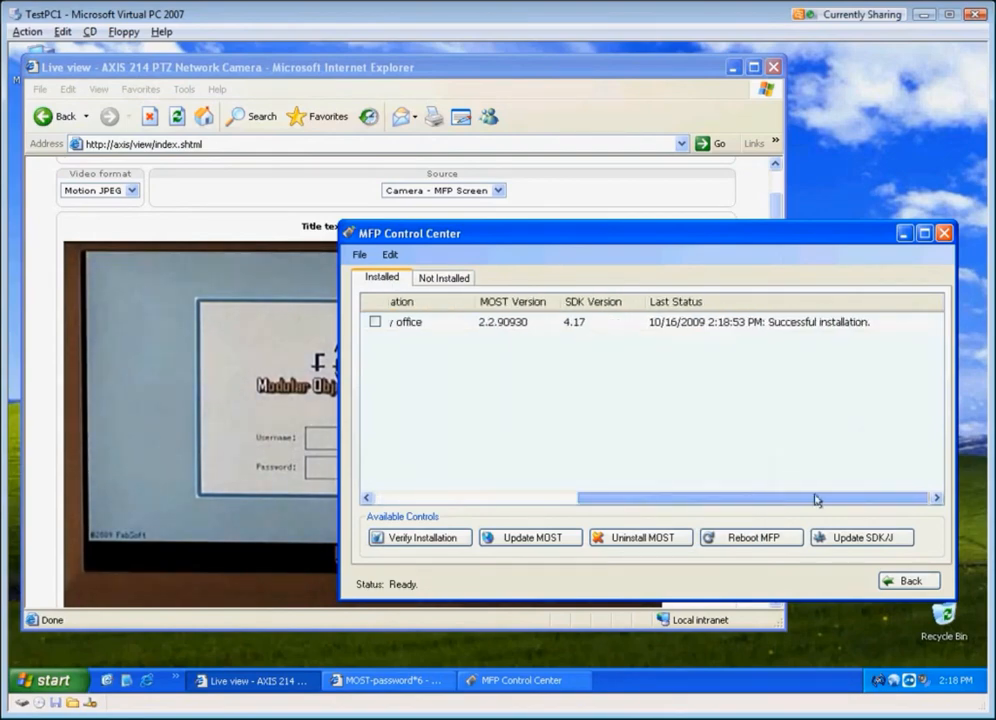
pyautogui.click(906, 580)
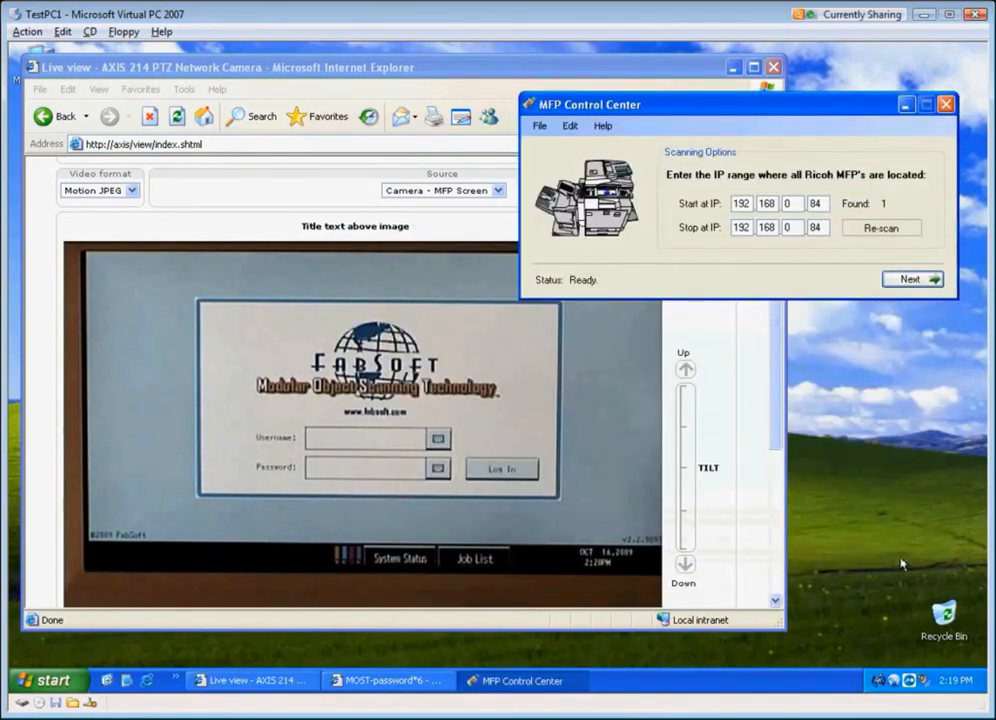
# Step: Close MFP Control Center and minimize the camera browser window
pyautogui.click(945, 104)
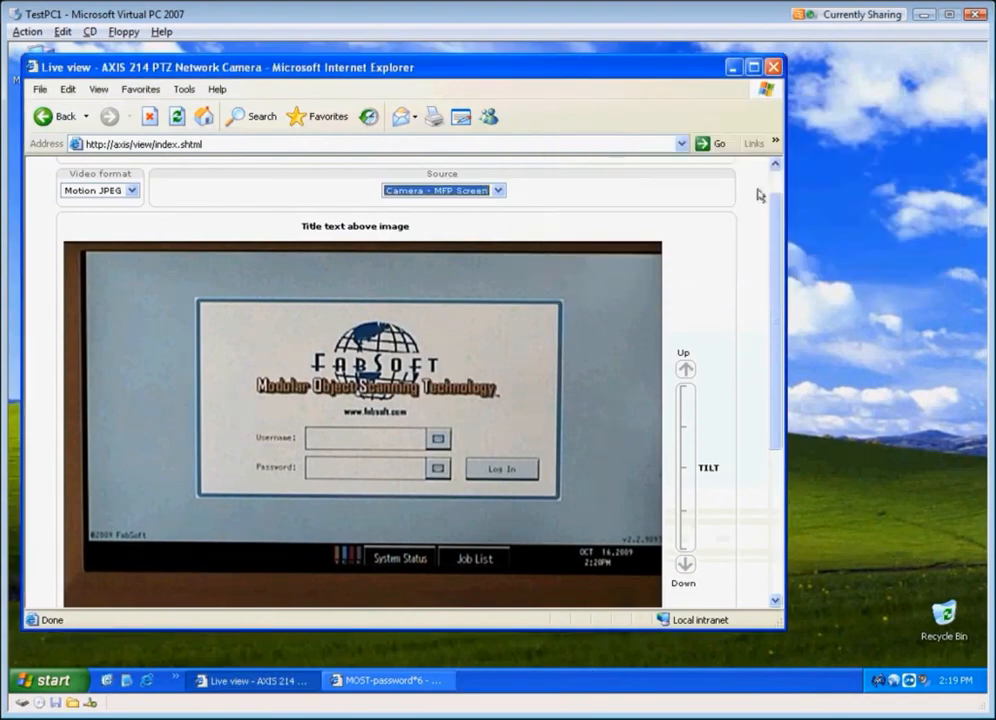
pyautogui.scroll(-1, 629, 251)
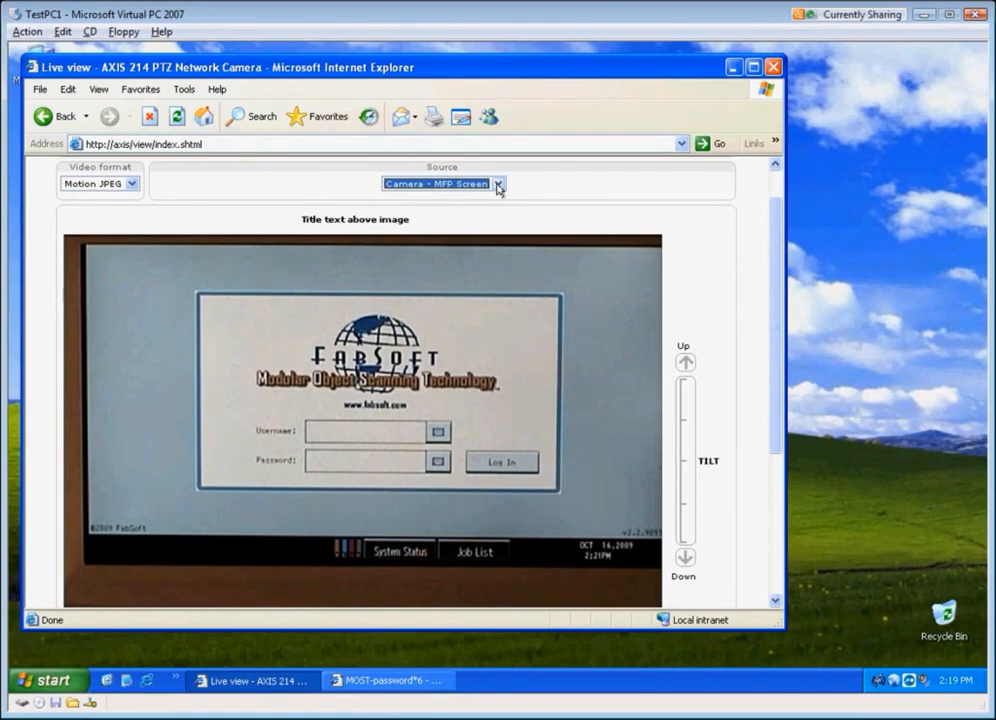
pyautogui.click(731, 67)
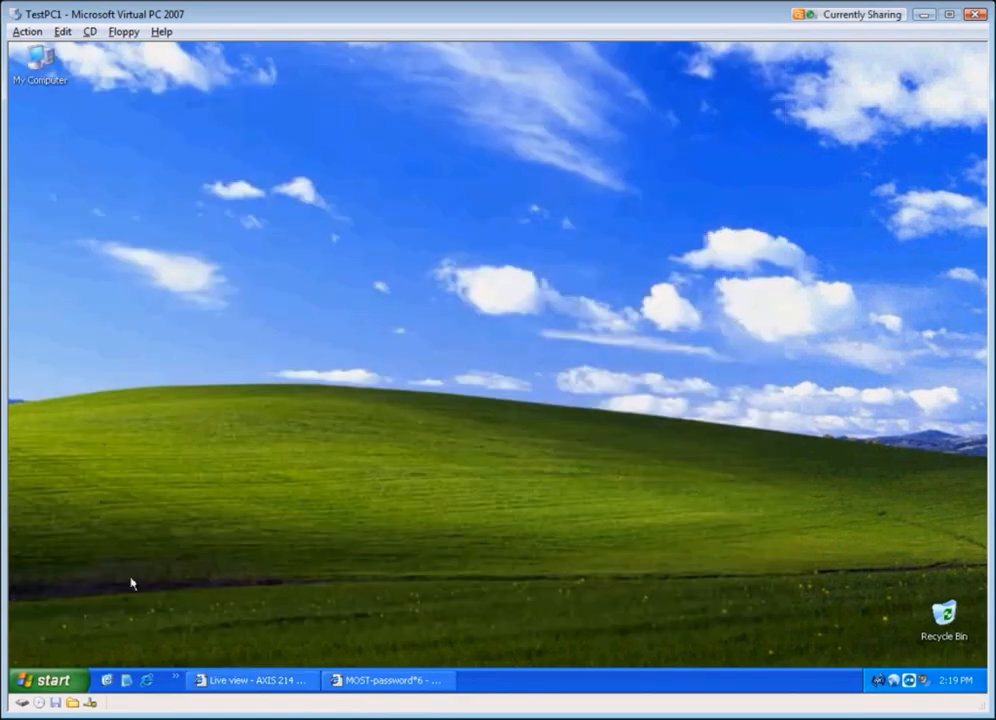
# Step: Run Install MOST screen from the Ricoh Reform Tracker program group and import Tracker into MOST
pyautogui.click(70, 681)
pyautogui.moveTo(143, 486)
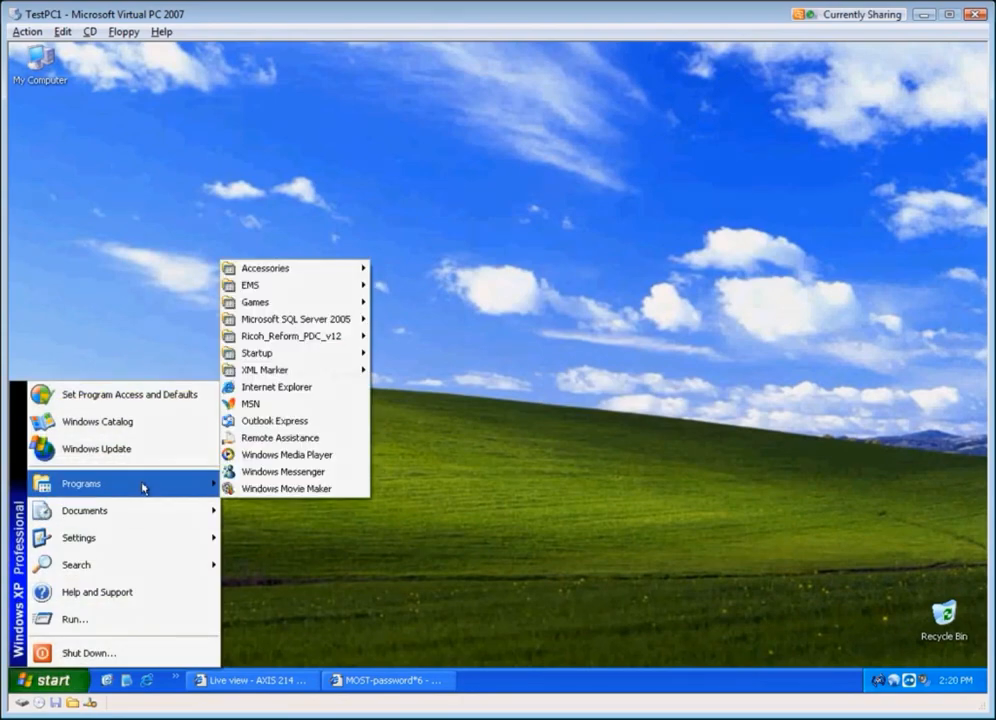
pyautogui.moveTo(314, 340)
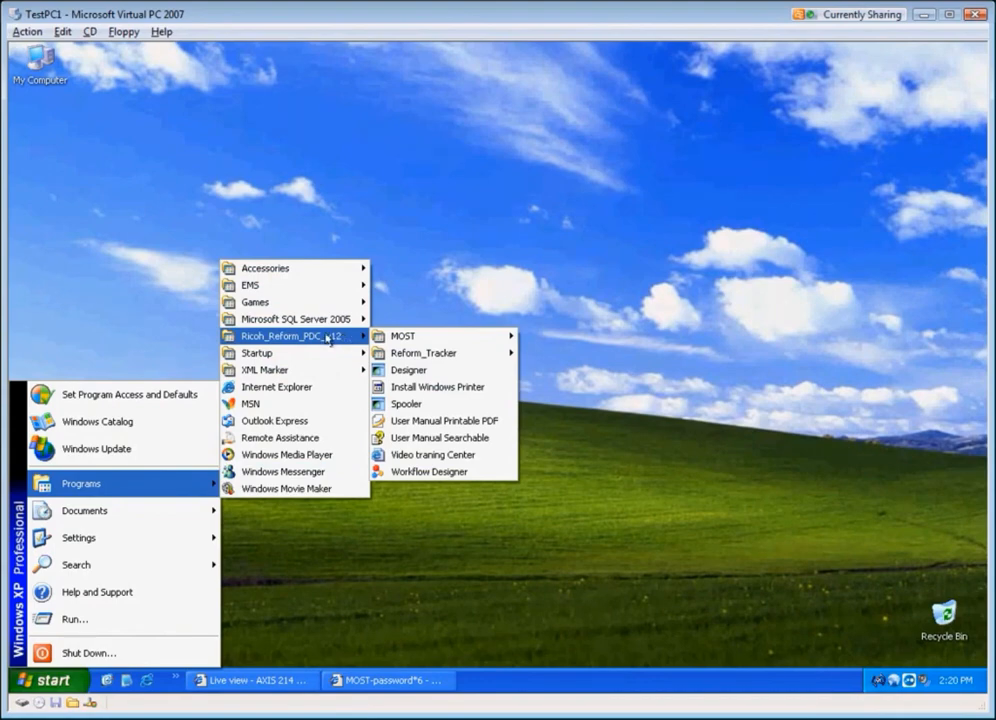
pyautogui.moveTo(441, 356)
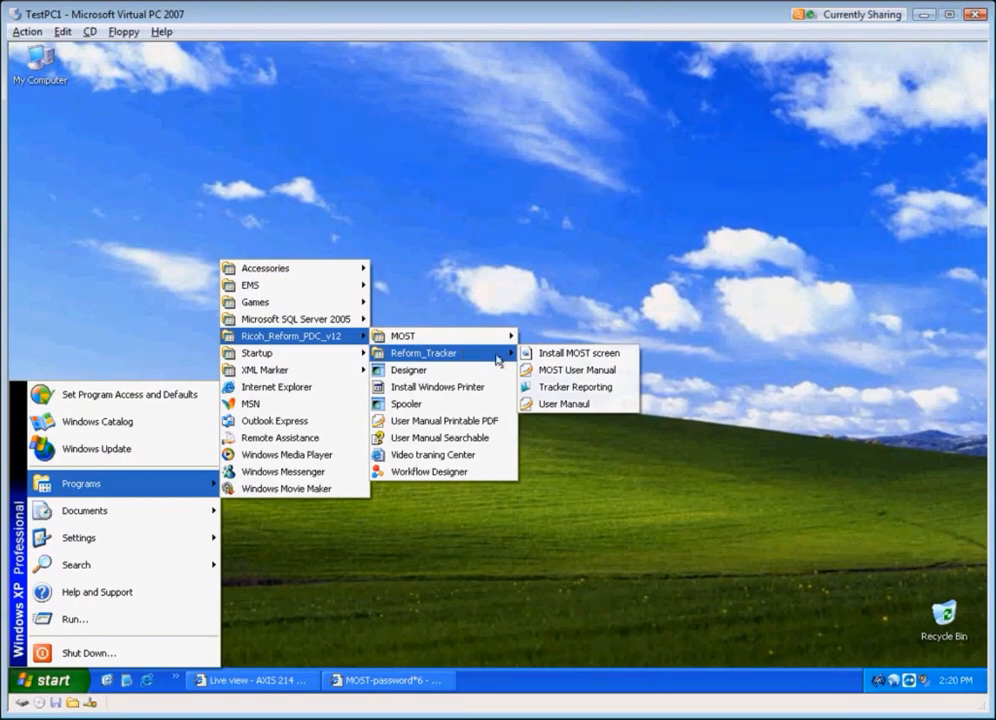
pyautogui.click(578, 356)
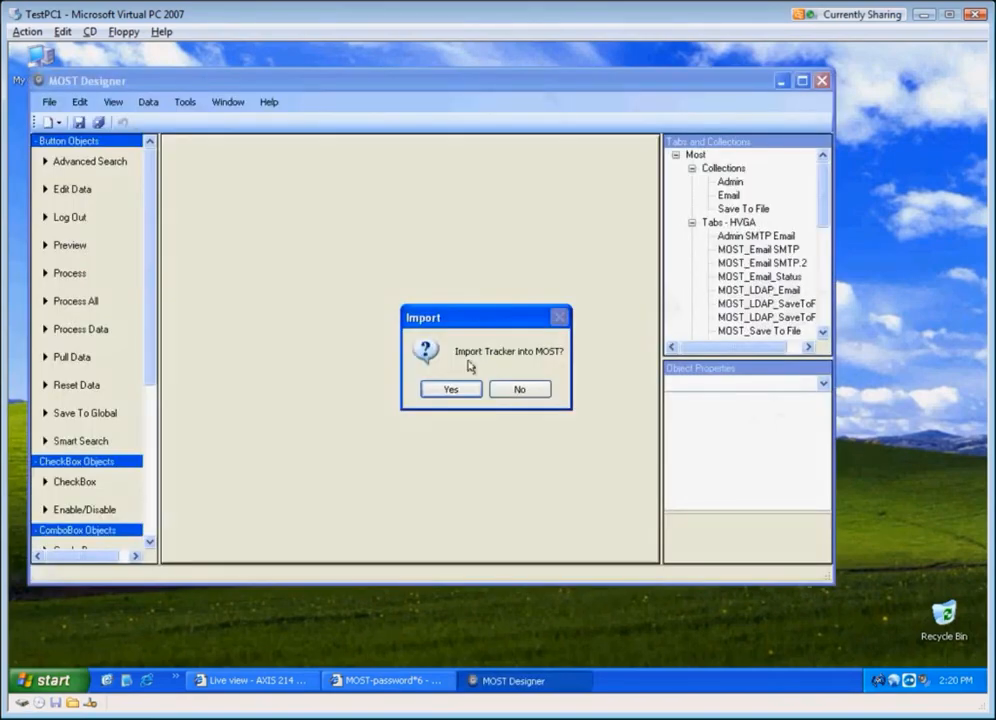
pyautogui.click(451, 389)
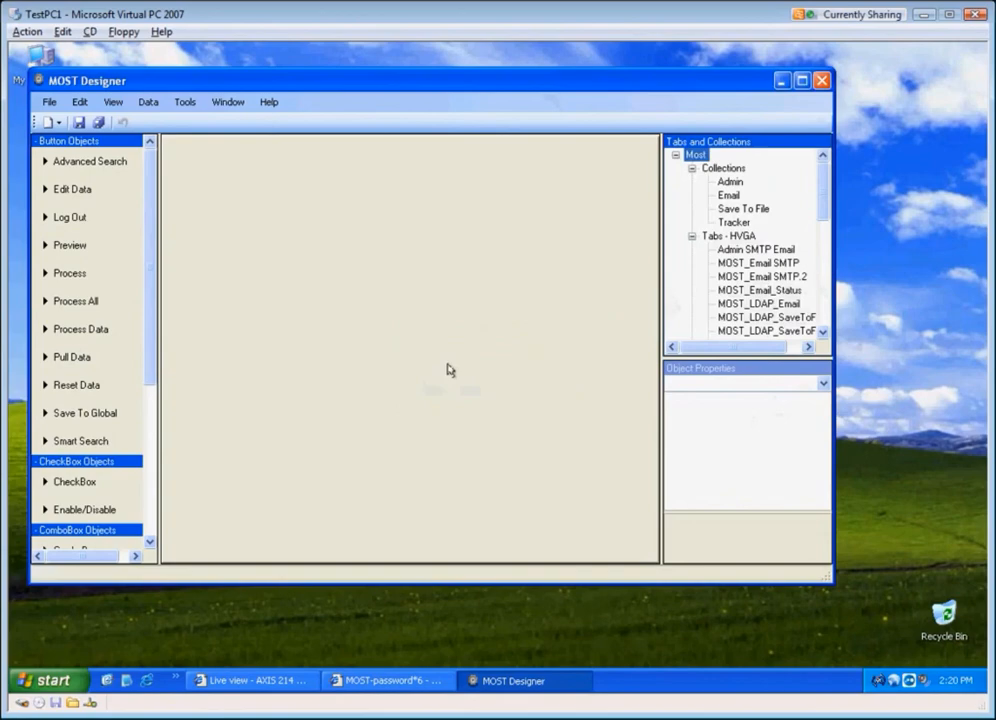
# Step: Open Users and Groups in MOST Designer and add the Tracker collection to the Domain Users group's selected collections
pyautogui.moveTo(400, 89); pyautogui.dragTo(446, 118)
pyautogui.click(197, 131)
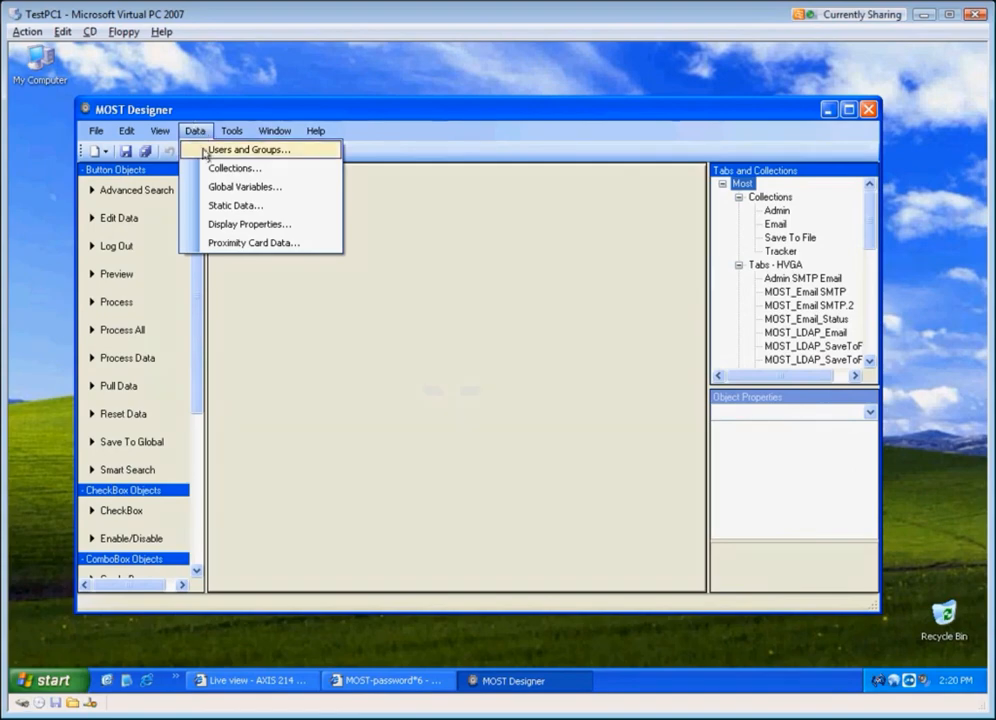
pyautogui.click(204, 150)
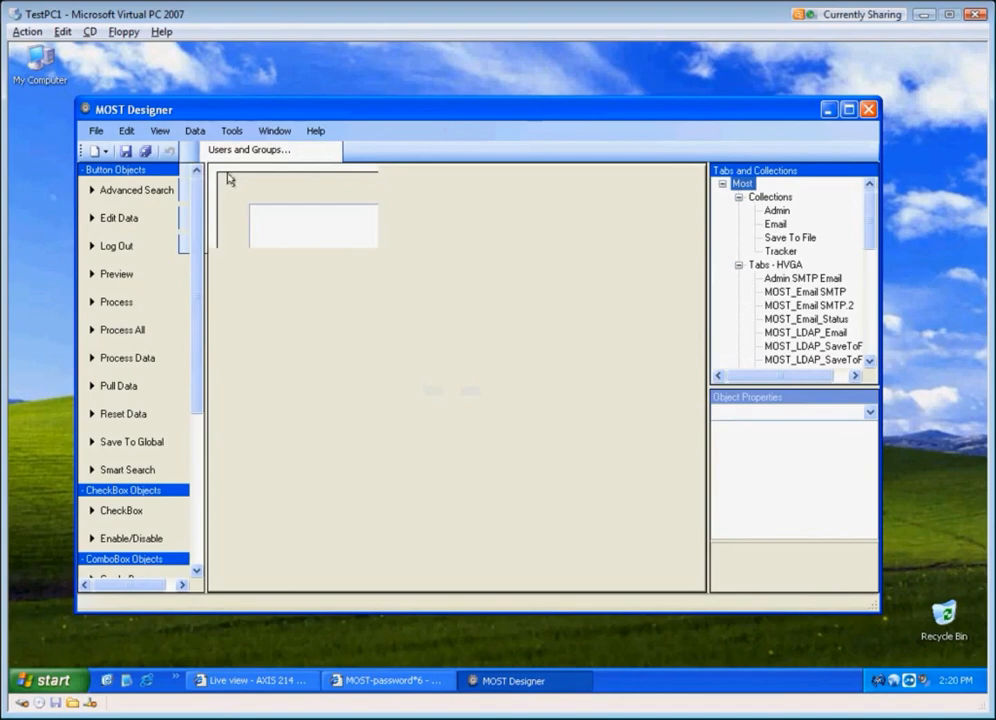
pyautogui.click(330, 272)
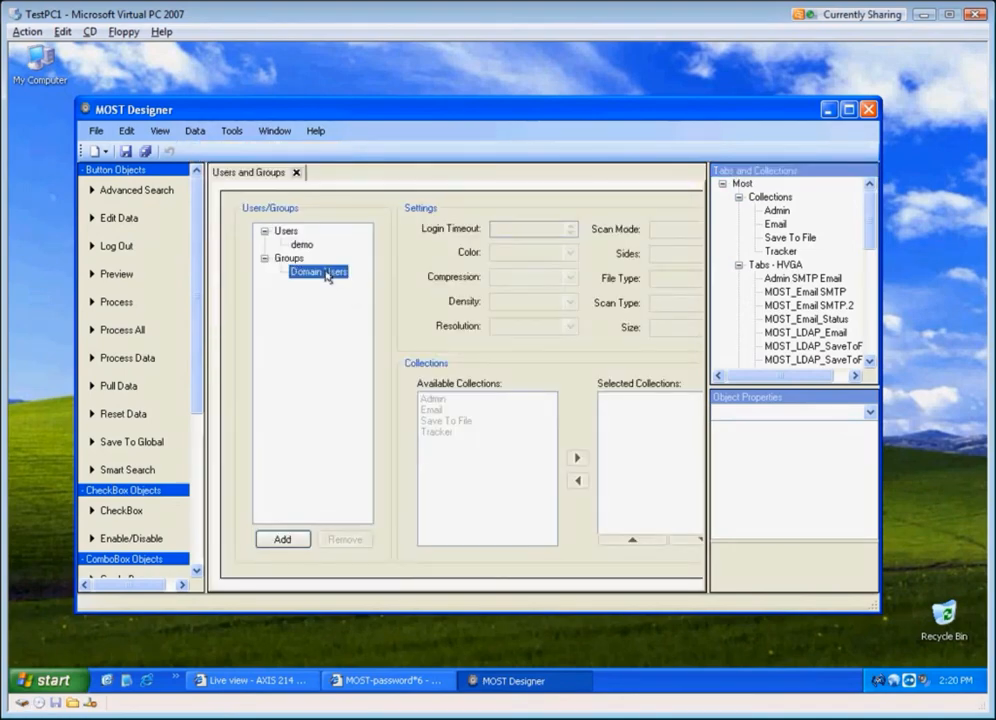
pyautogui.click(433, 401)
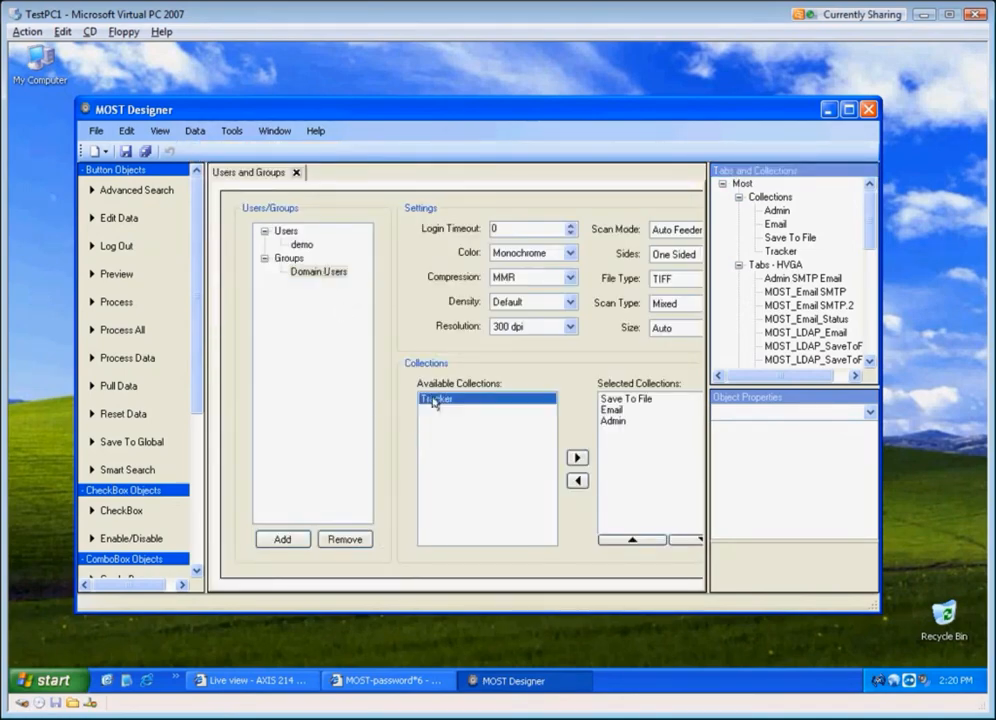
pyautogui.click(576, 457)
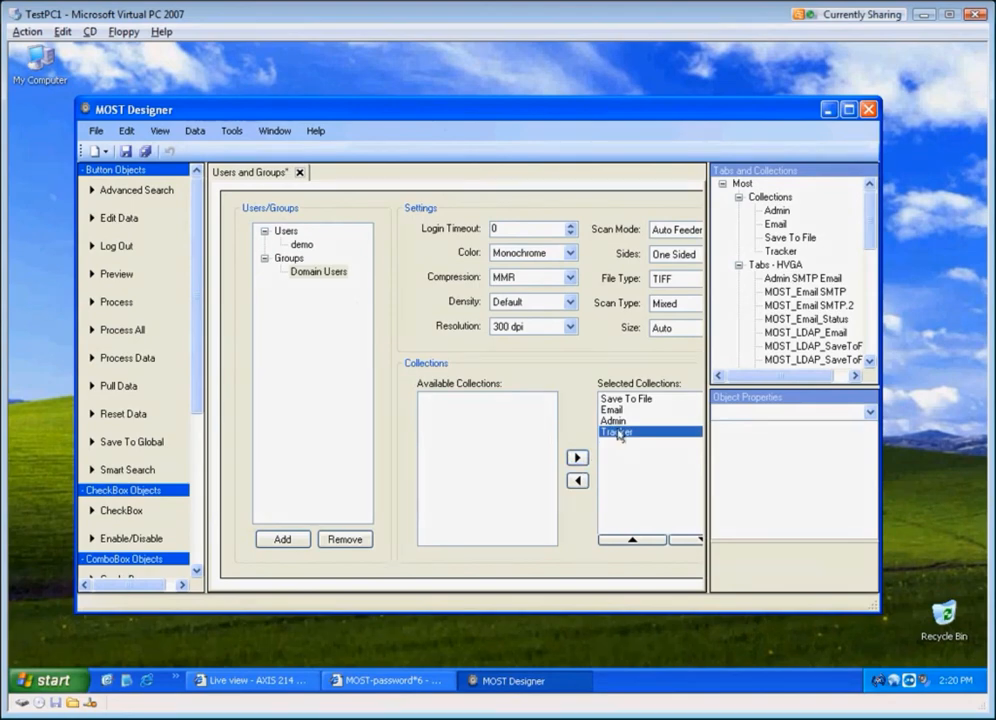
# Step: Move Tracker to the top of the selected collections, then save and close MOST Designer
pyautogui.click(632, 540)
pyautogui.click(632, 540)
pyautogui.click(632, 540)
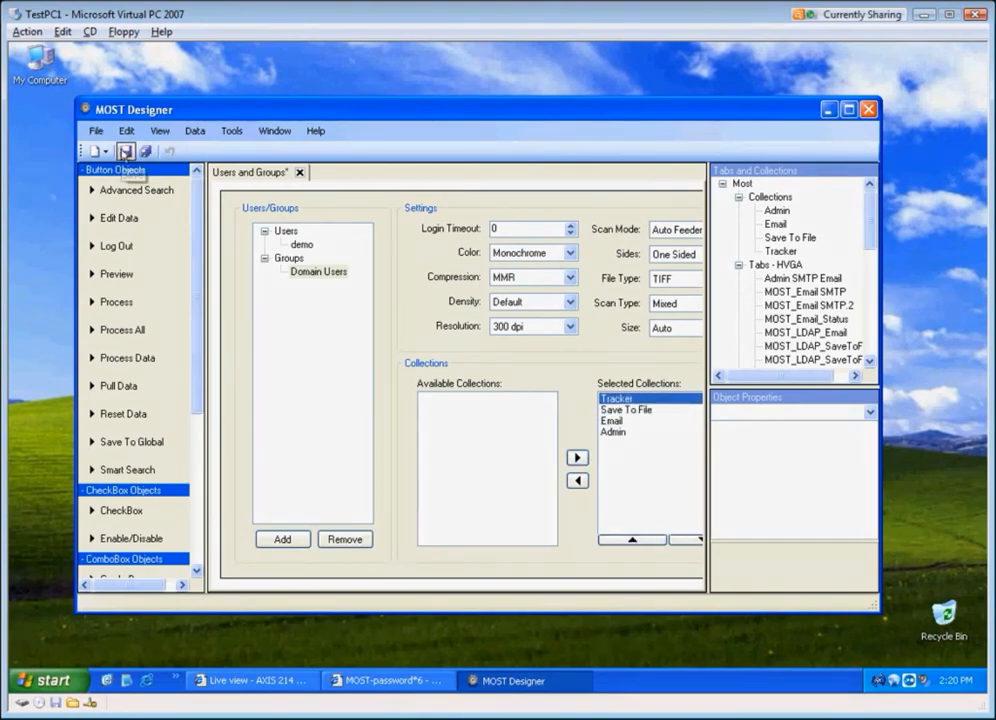
pyautogui.click(126, 151)
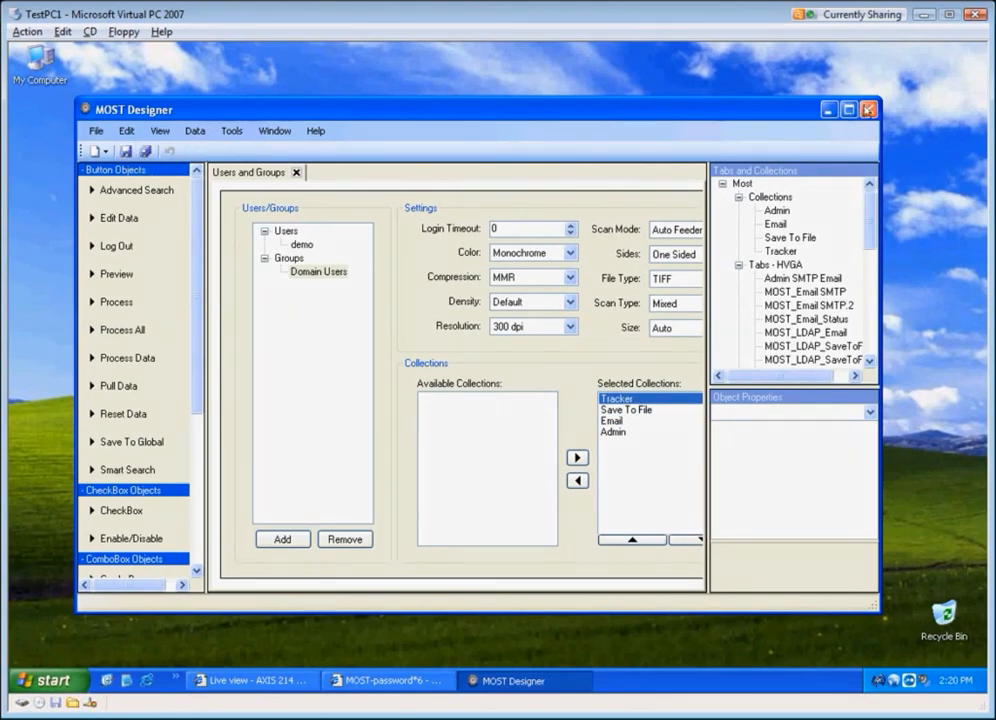
pyautogui.click(869, 109)
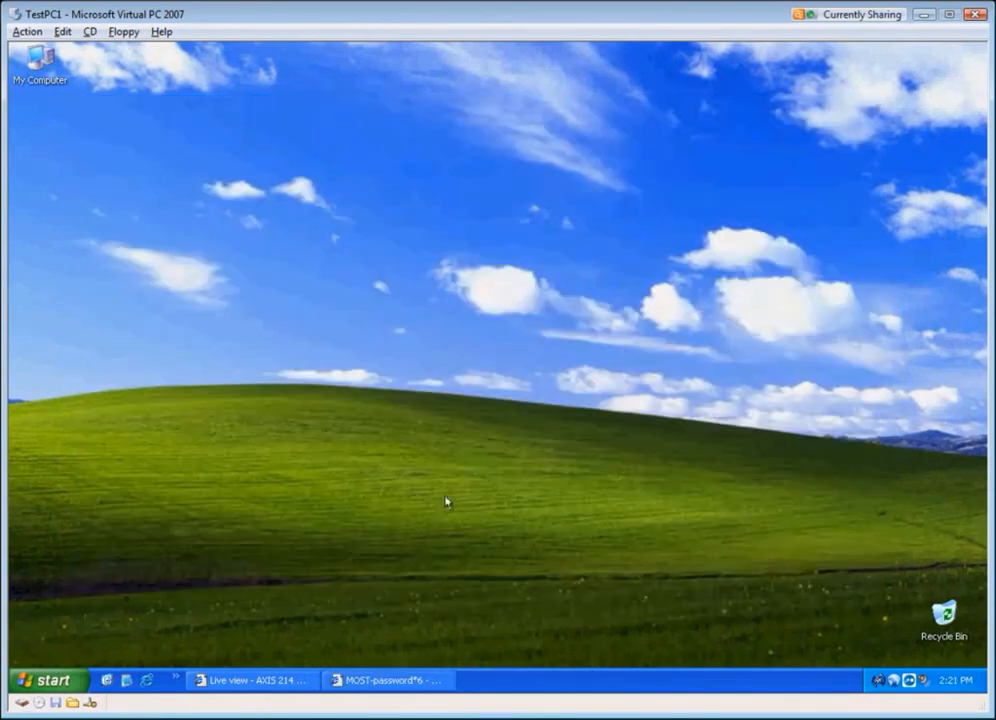
# Step: Launch Workflow Designer and start a new Document Restrictions workflow
pyautogui.click(52, 682)
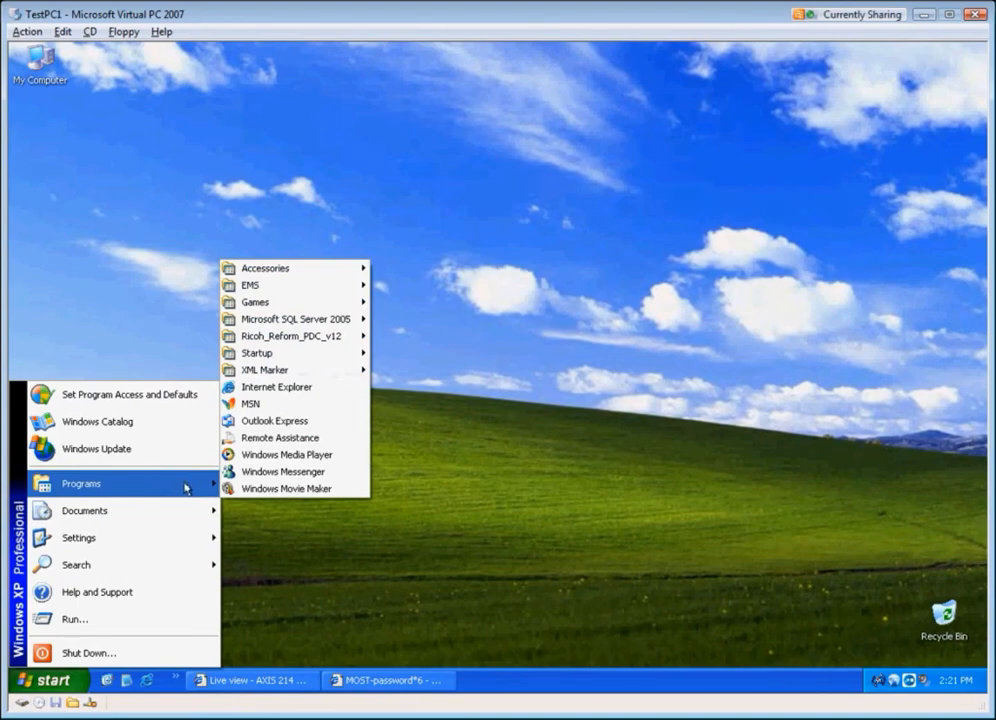
pyautogui.moveTo(313, 339)
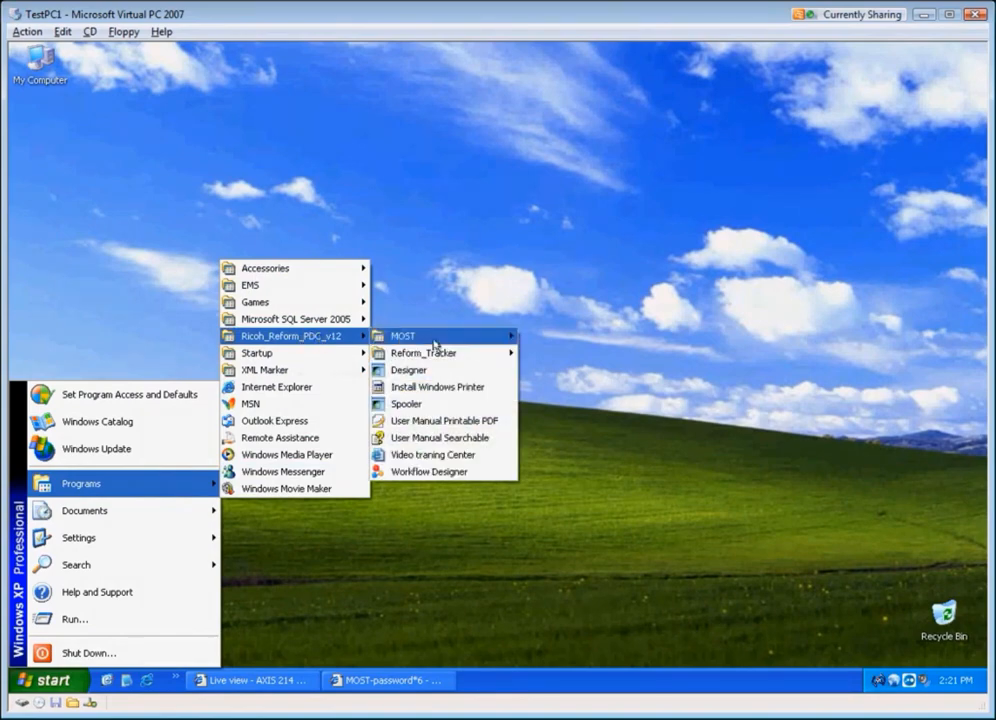
pyautogui.click(434, 474)
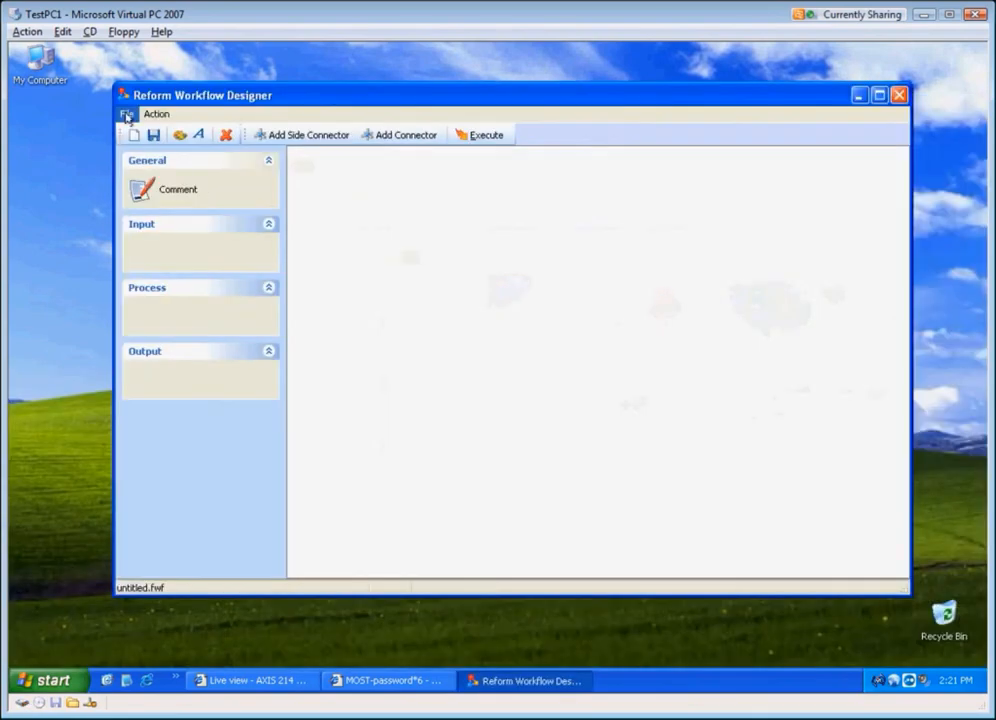
pyautogui.click(126, 114)
pyautogui.click(133, 133)
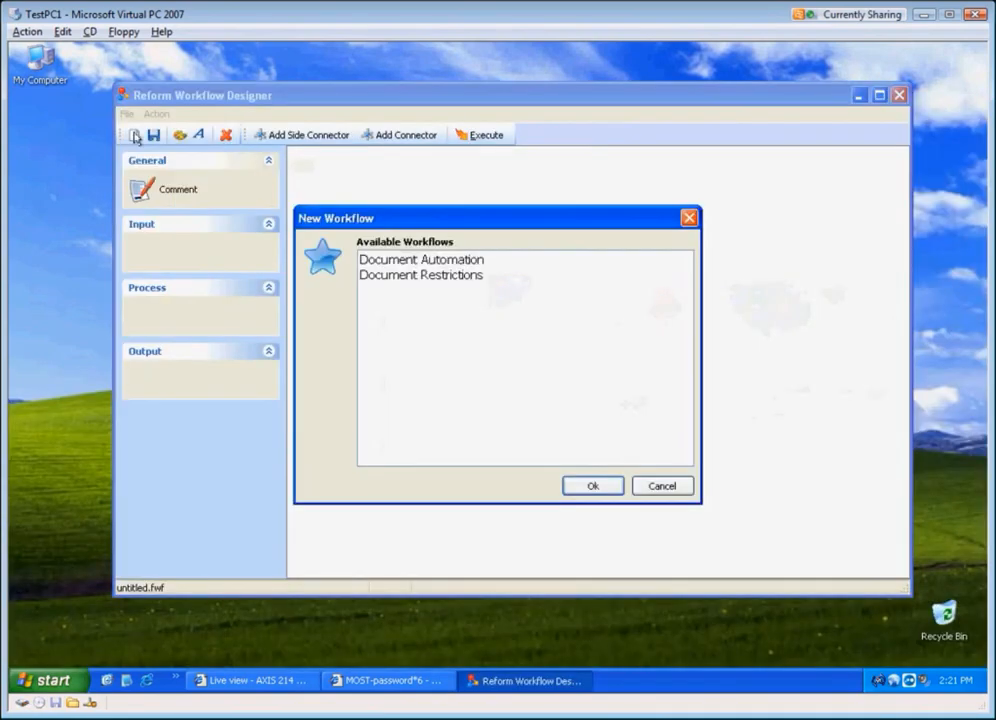
pyautogui.click(448, 279)
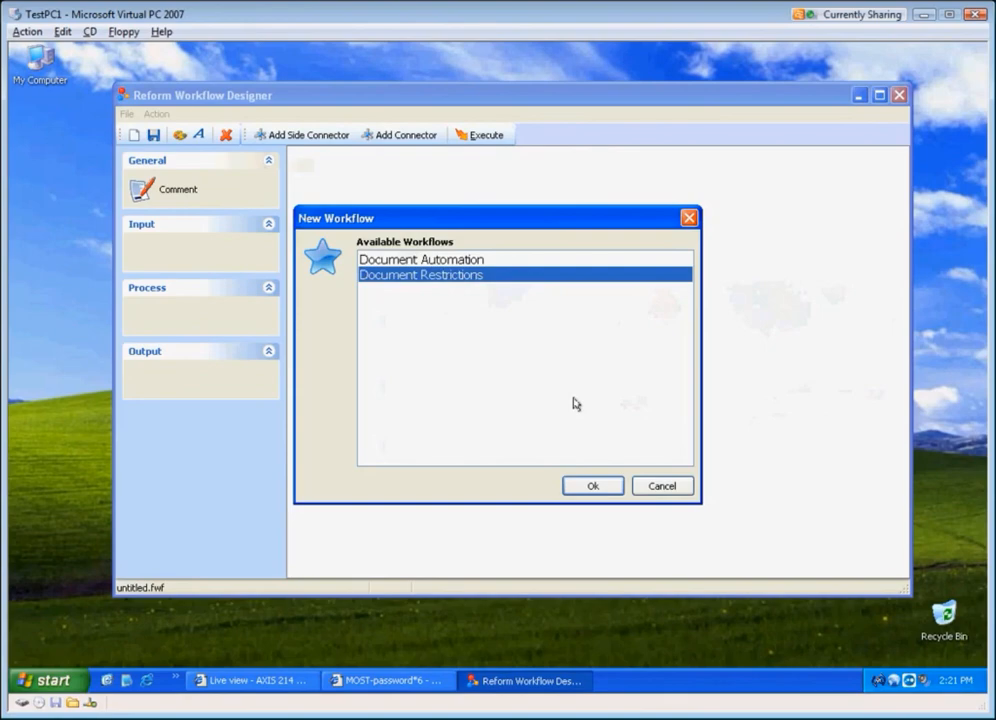
pyautogui.click(604, 487)
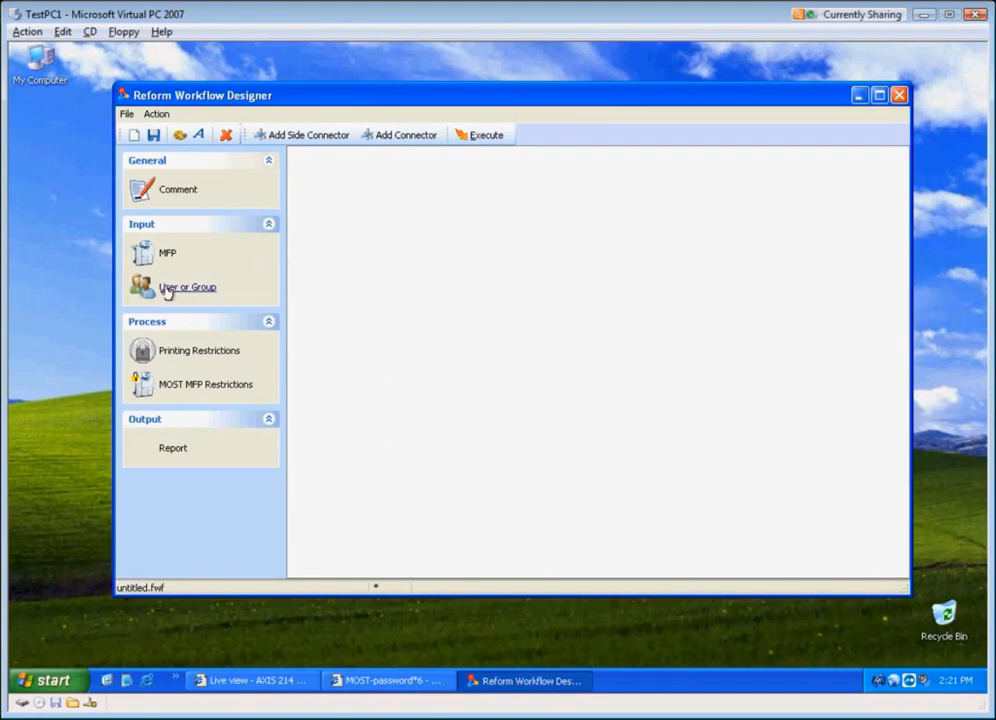
# Step: Place a User or Group node on the canvas with the description Demonstration Account
pyautogui.moveTo(163, 289); pyautogui.dragTo(438, 221)
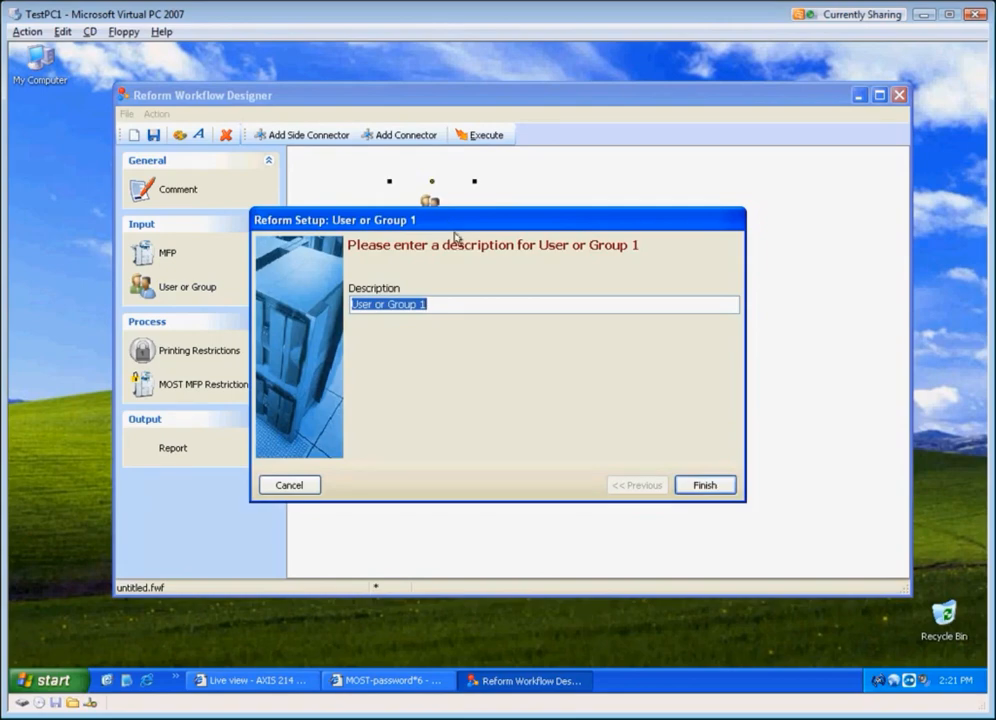
pyautogui.press('BackSpace')
pyautogui.write('Demo')
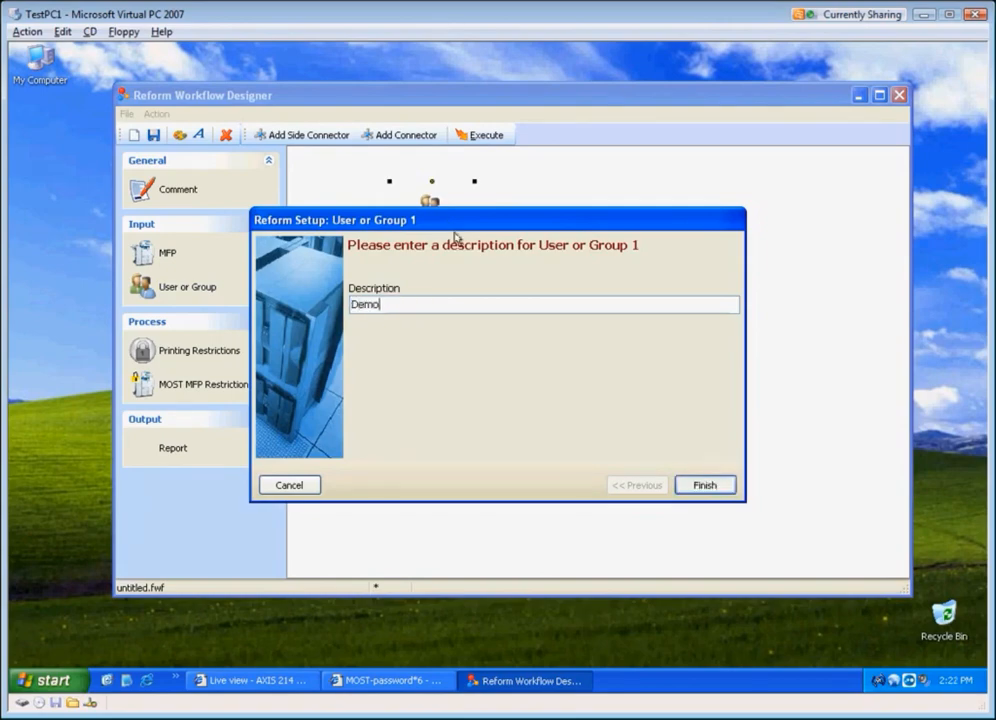
pyautogui.write('nstration Account')
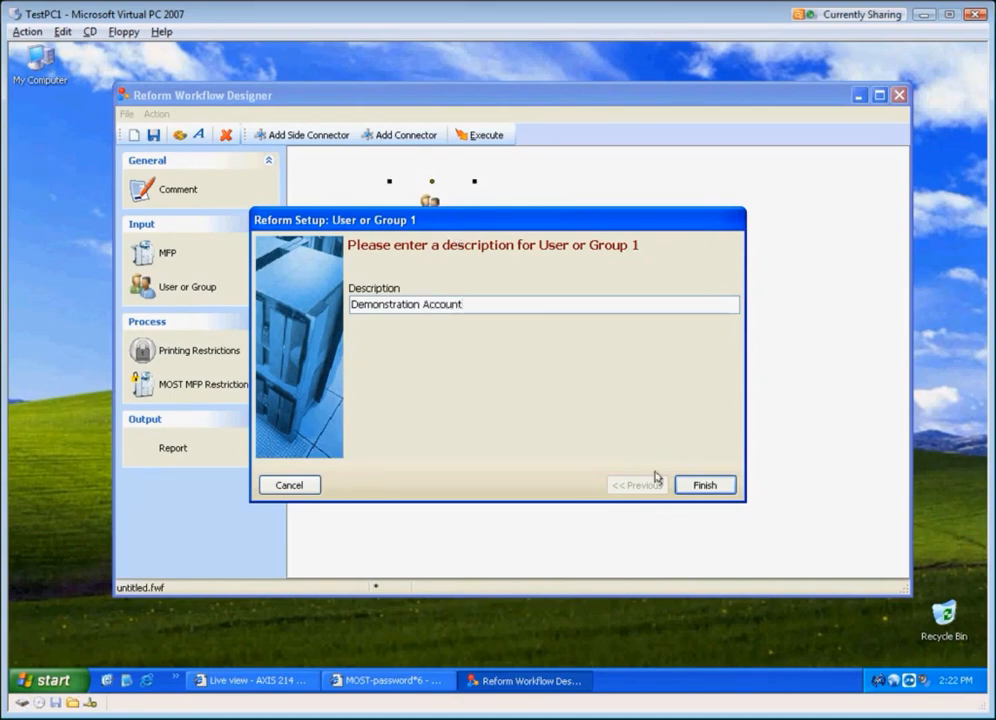
pyautogui.click(689, 485)
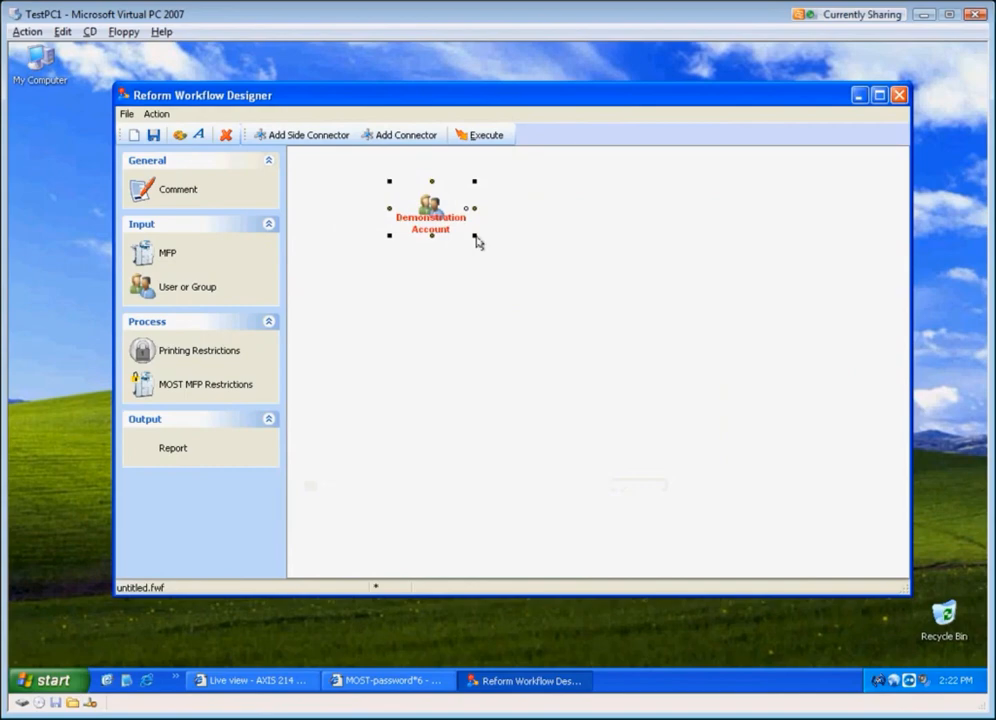
# Step: Configure the Demonstration Account node by querying the user's account name on the fabsoft.net domain and selecting the result
pyautogui.moveTo(474, 235); pyautogui.dragTo(478, 262)
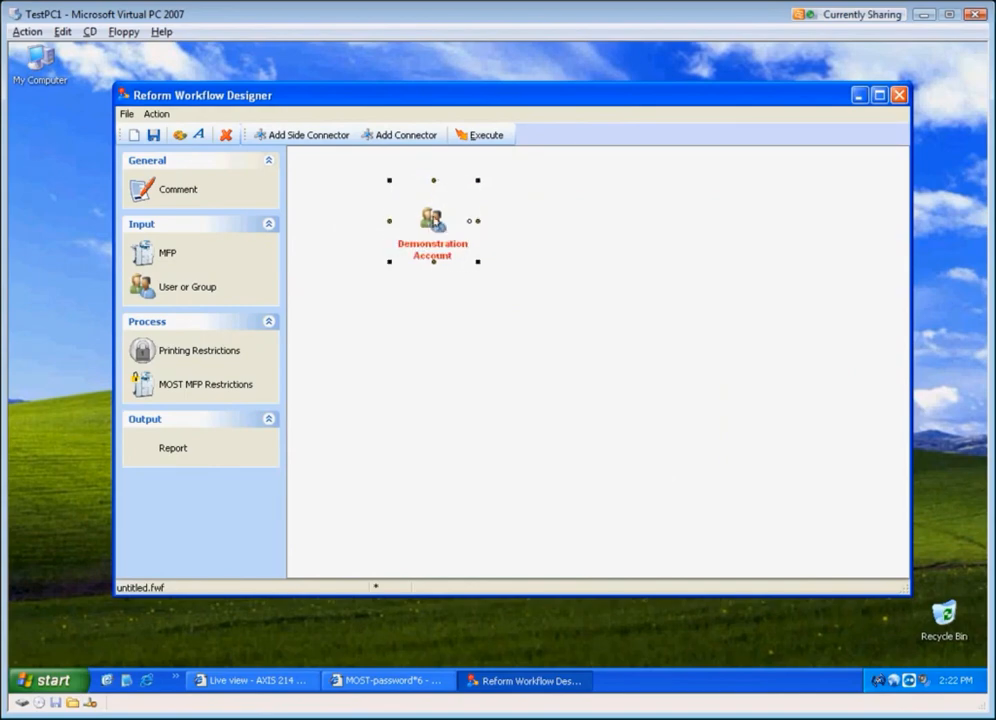
pyautogui.doubleClick(436, 225)
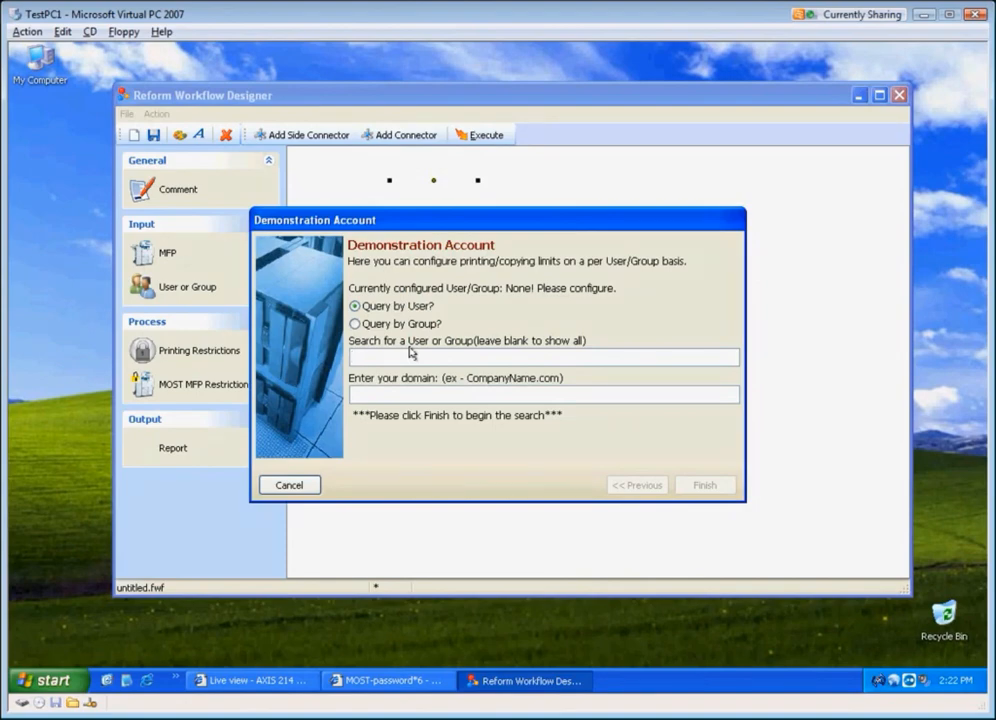
pyautogui.write('mattw2007')
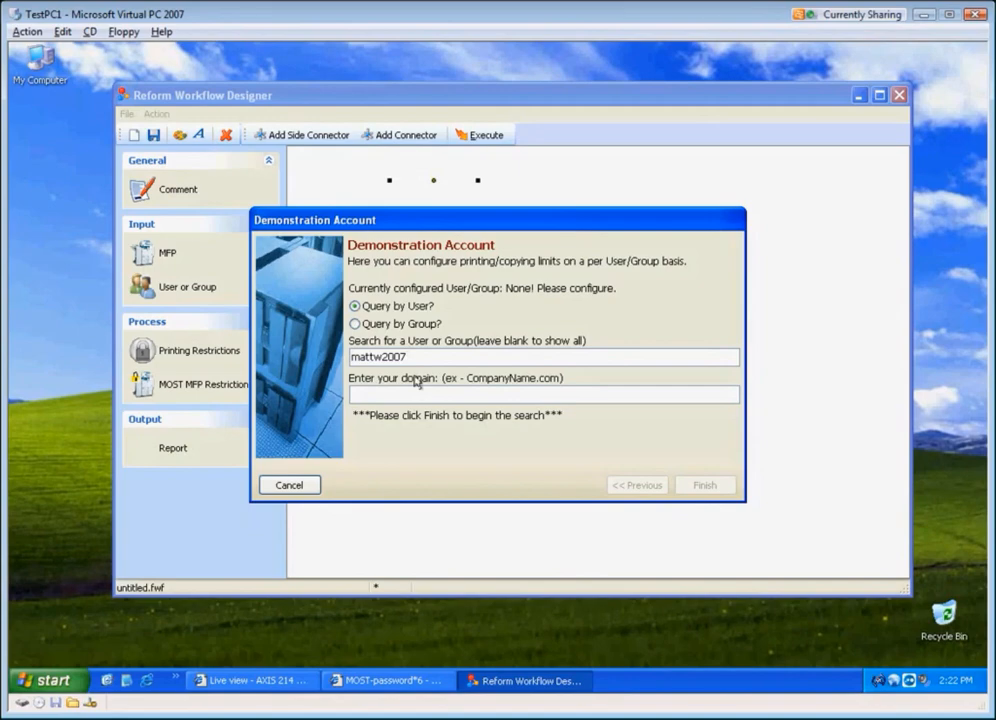
pyautogui.click(421, 393)
pyautogui.write('fabsoft.net')
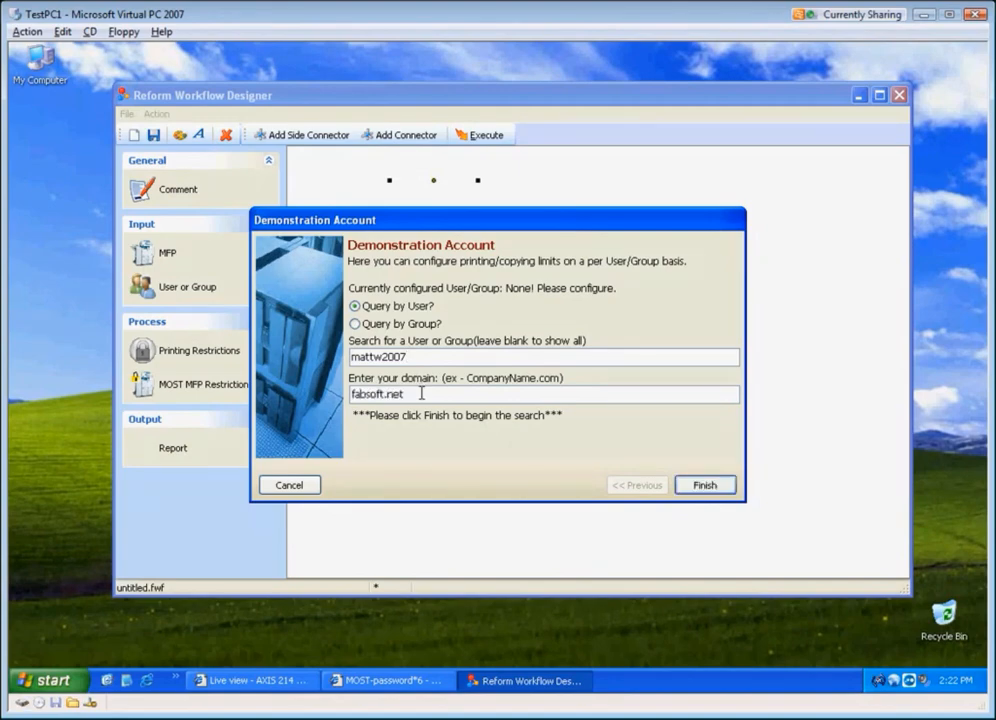
pyautogui.click(699, 487)
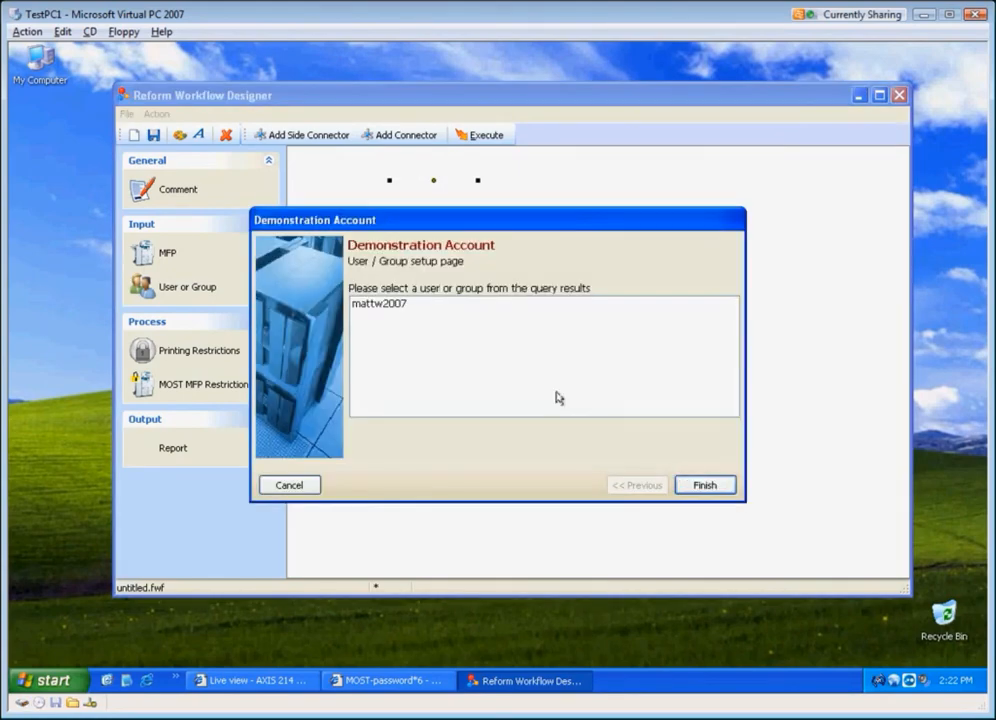
pyautogui.click(431, 309)
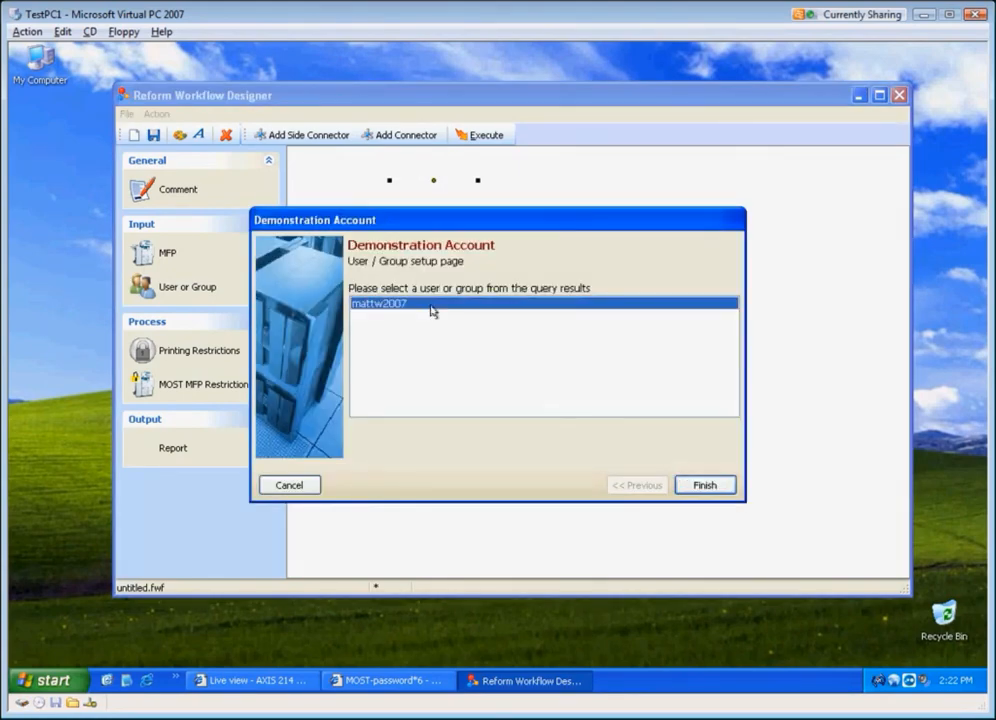
pyautogui.click(705, 487)
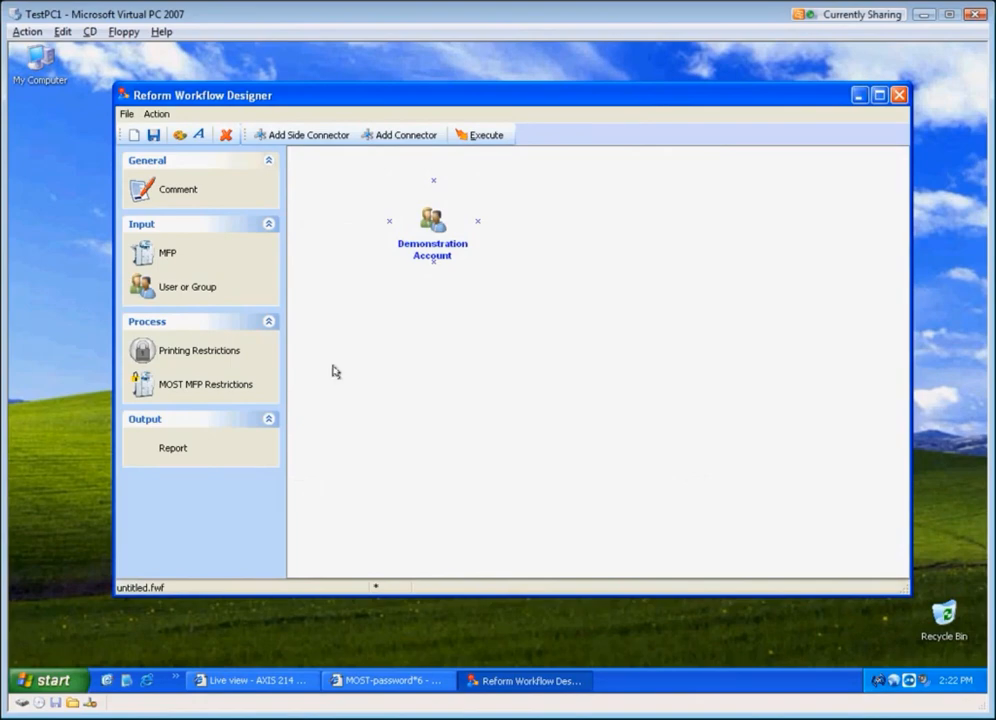
# Step: Place a MOST MFP Restrictions node below it with the description Copy Limits
pyautogui.moveTo(176, 390); pyautogui.dragTo(438, 355)
pyautogui.moveTo(438, 355); pyautogui.dragTo(437, 355)
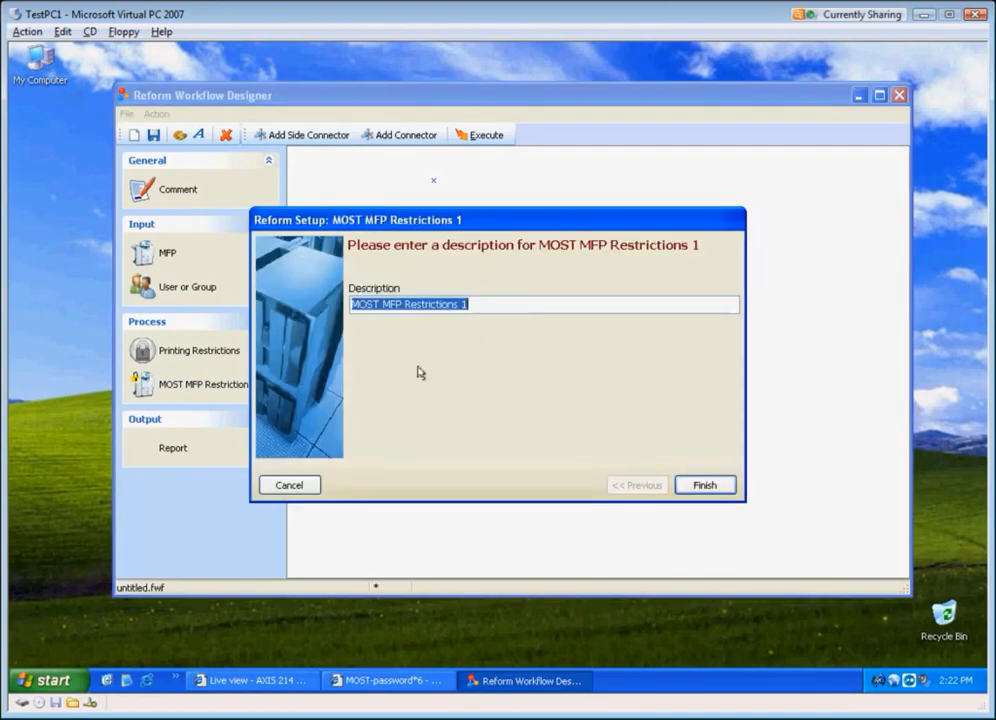
pyautogui.press('BackSpace')
pyautogui.write('Copy Limits')
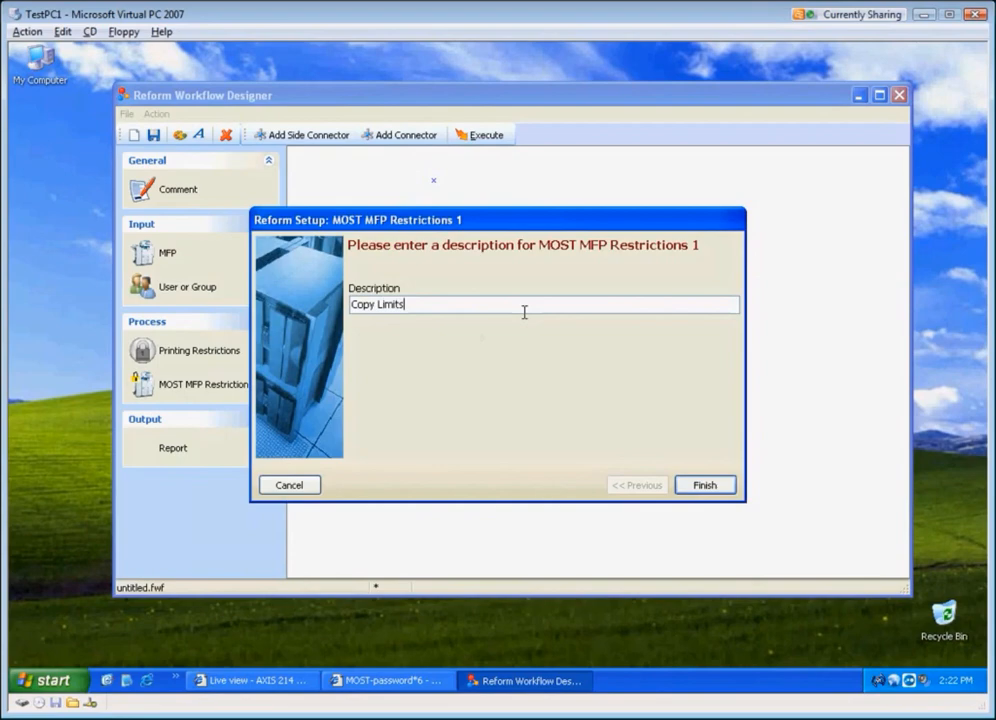
pyautogui.click(704, 484)
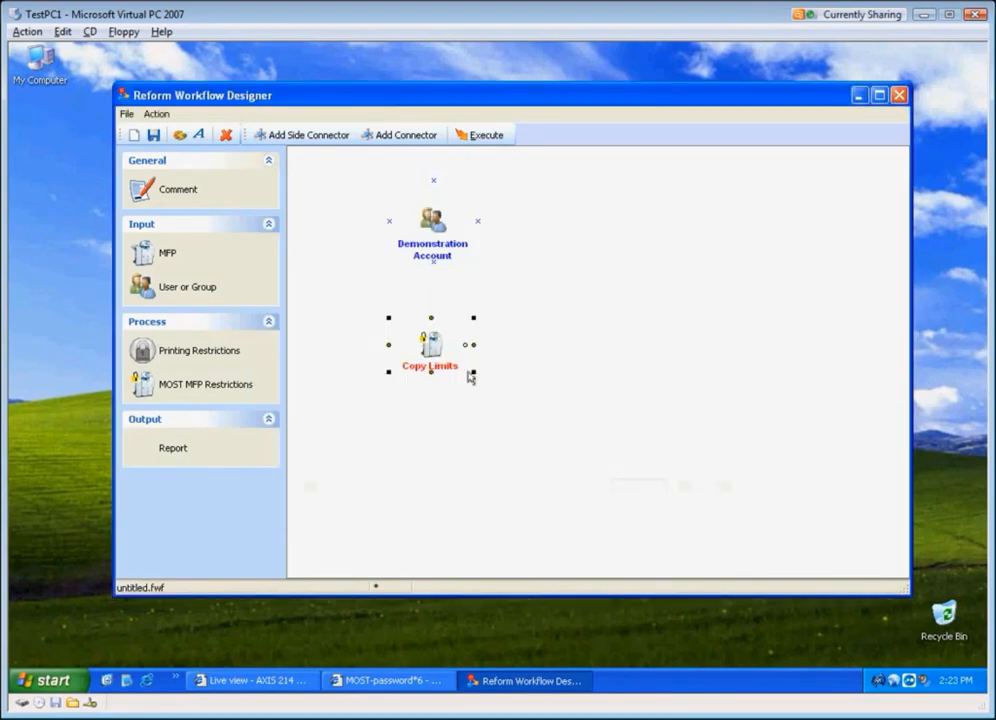
# Step: Connect the Demonstration Account node to the Copy Limits node
pyautogui.click(543, 360)
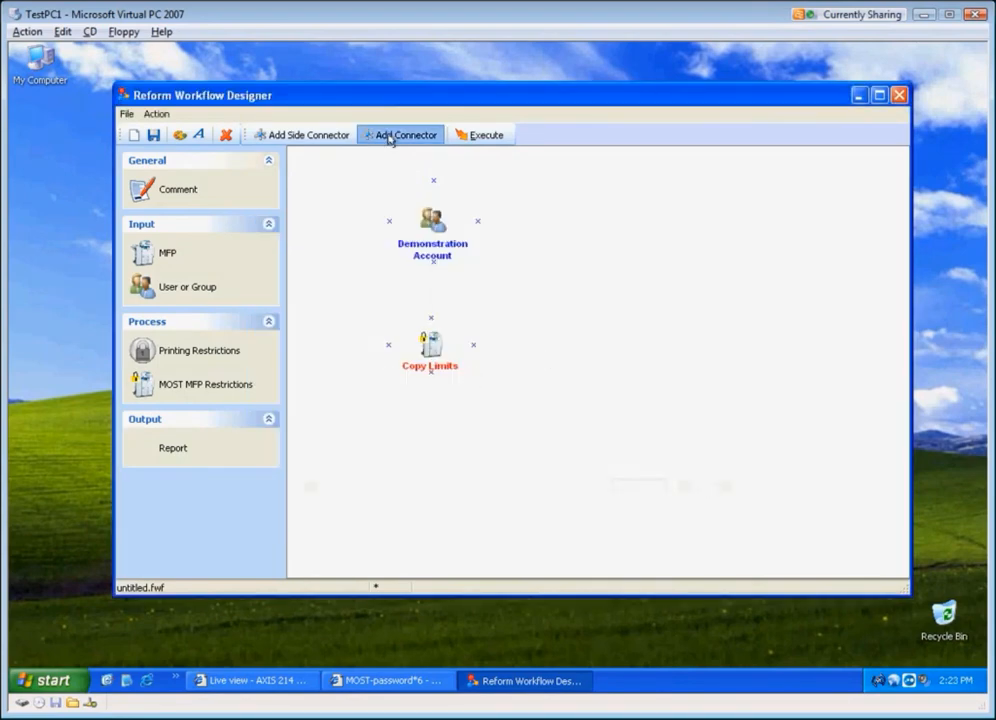
pyautogui.moveTo(436, 271); pyautogui.dragTo(436, 326)
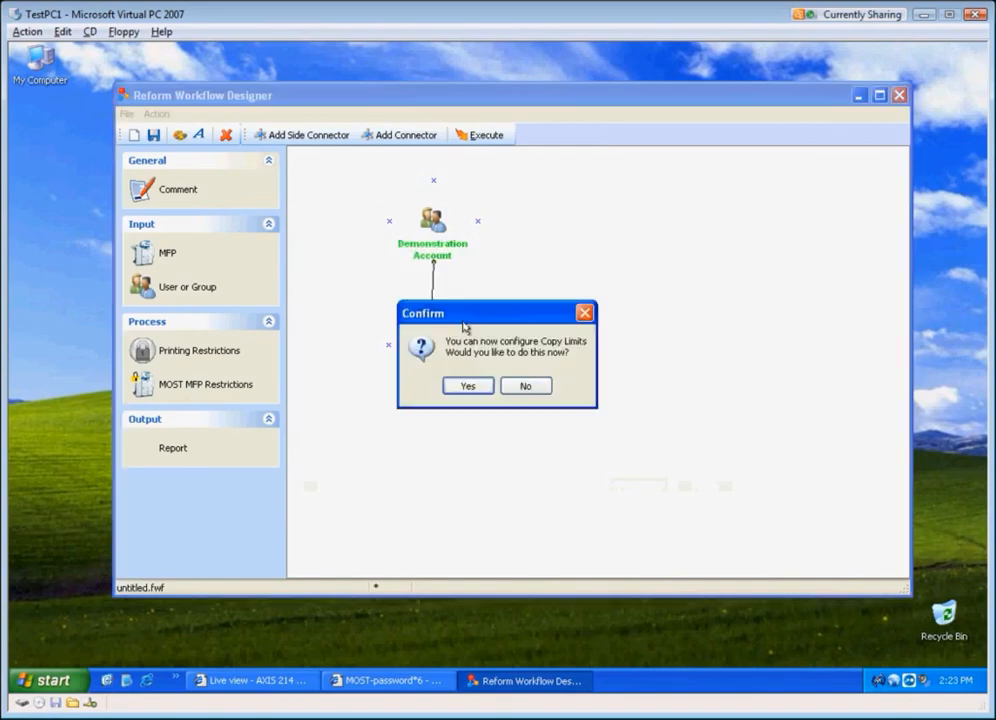
# Step: Start configuring Copy Limits now and unlock copying, faxing, scanning and the Document Server
pyautogui.click(472, 388)
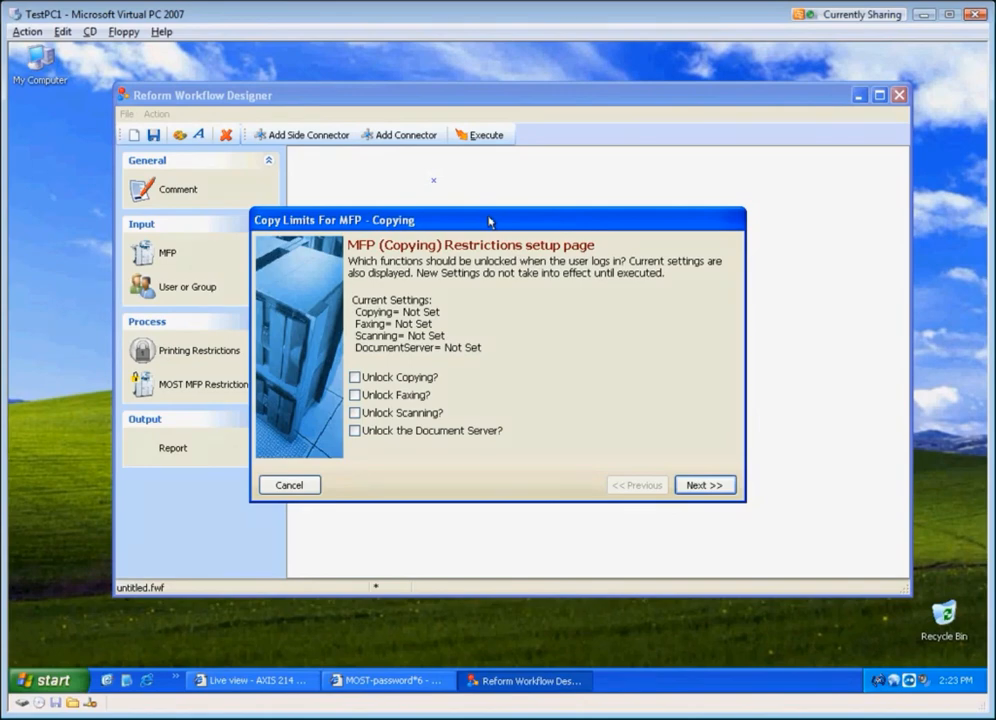
pyautogui.click(355, 378)
pyautogui.click(355, 395)
pyautogui.click(355, 412)
pyautogui.click(355, 431)
pyautogui.click(705, 485)
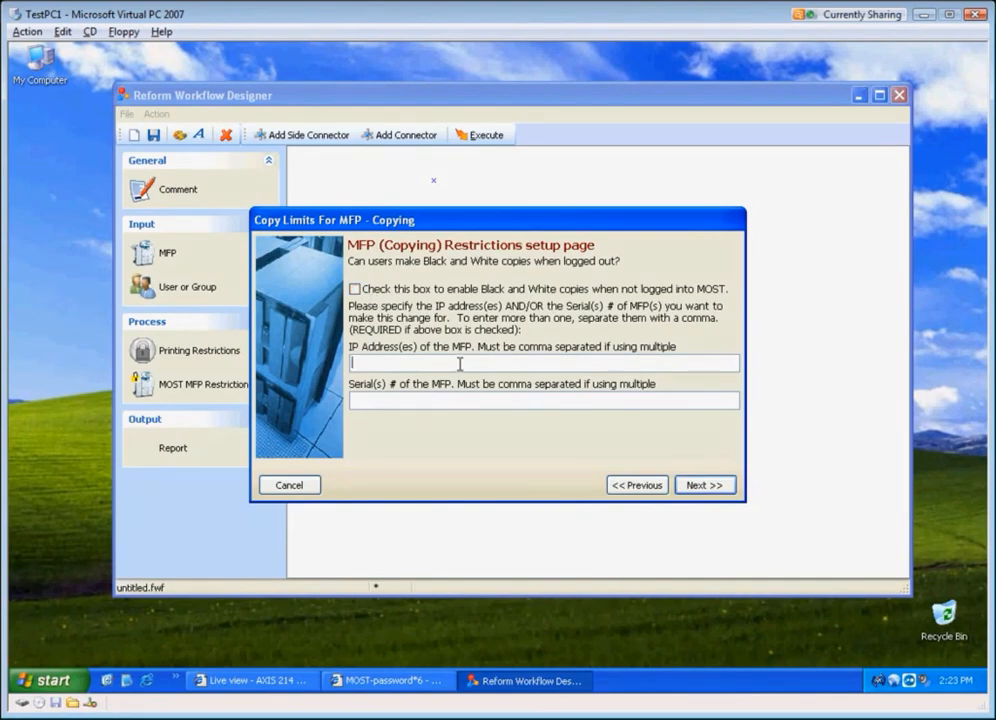
# Step: Leave logged-out copying off, then limit black/white copies to 1 page and colour copies to 5, with automated resetting
pyautogui.click(458, 400)
pyautogui.click(689, 487)
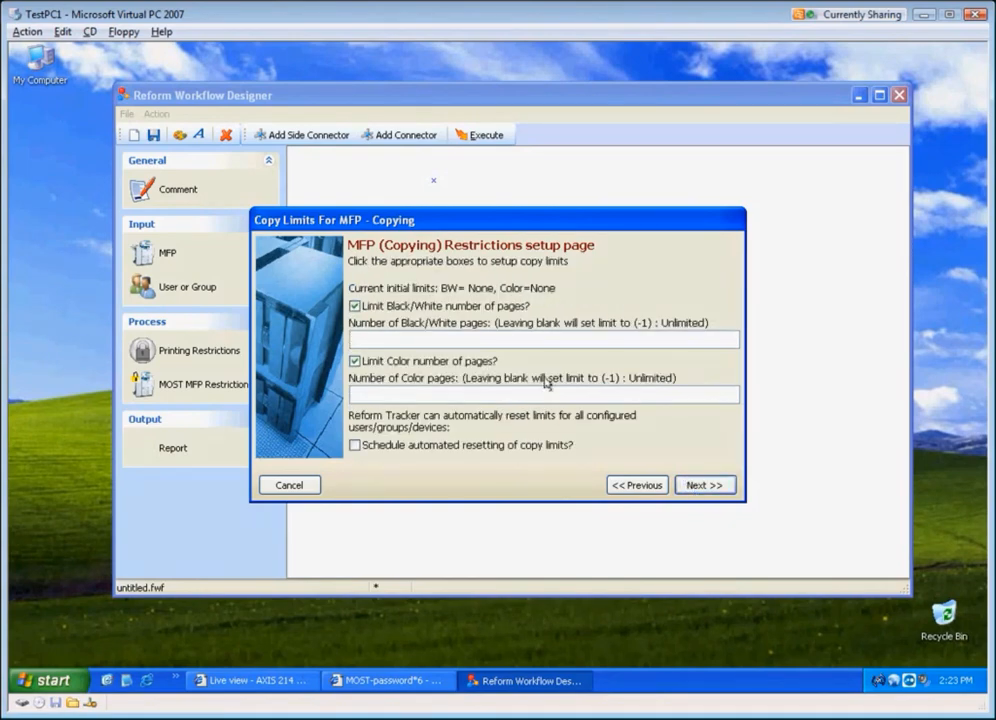
pyautogui.click(445, 338)
pyautogui.write('1')
pyautogui.click(448, 394)
pyautogui.write('5')
pyautogui.click(540, 445)
pyautogui.click(703, 486)
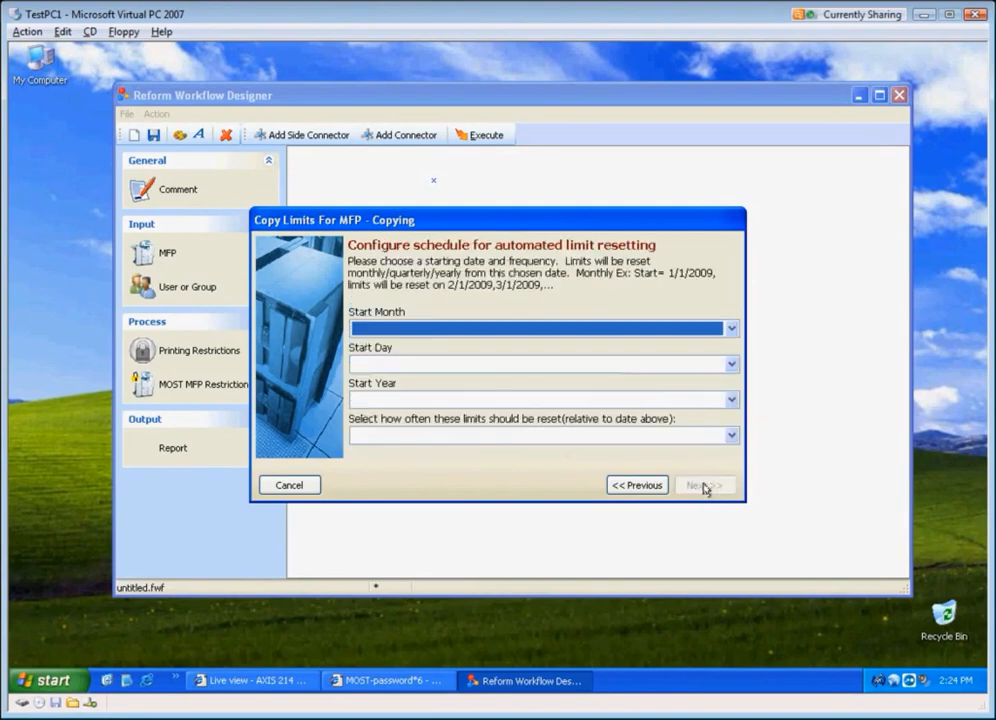
# Step: Schedule the limit reset to start on 03/05/2009 and repeat Monthly, then finish the wizard
pyautogui.click(451, 331)
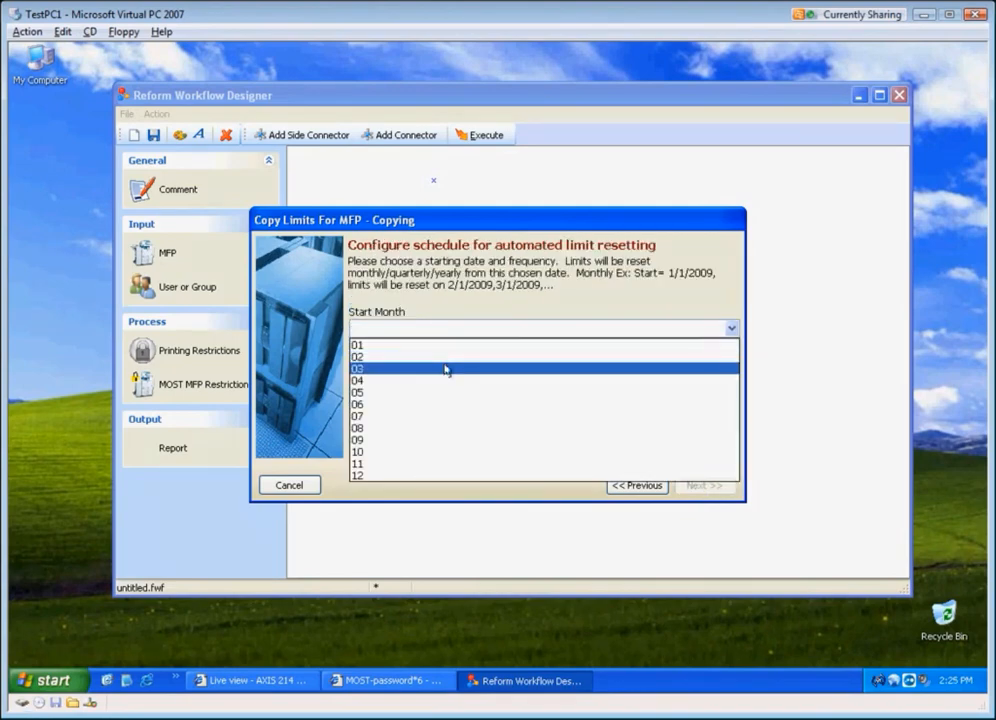
pyautogui.click(445, 369)
pyautogui.click(441, 367)
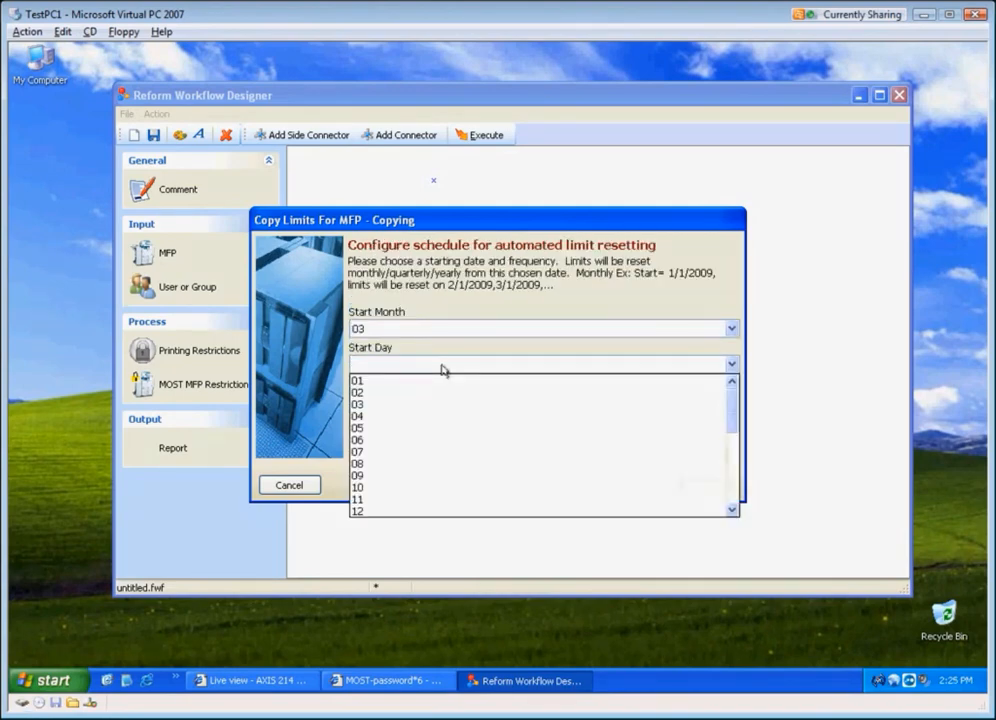
pyautogui.click(437, 428)
pyautogui.click(436, 400)
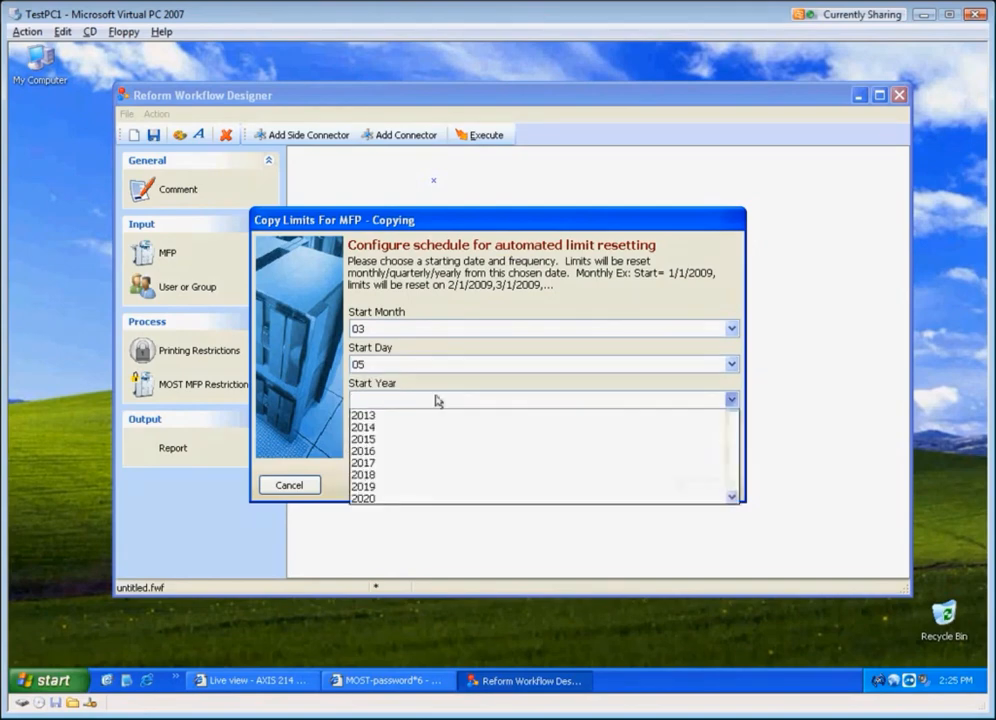
pyautogui.click(435, 416)
pyautogui.click(435, 434)
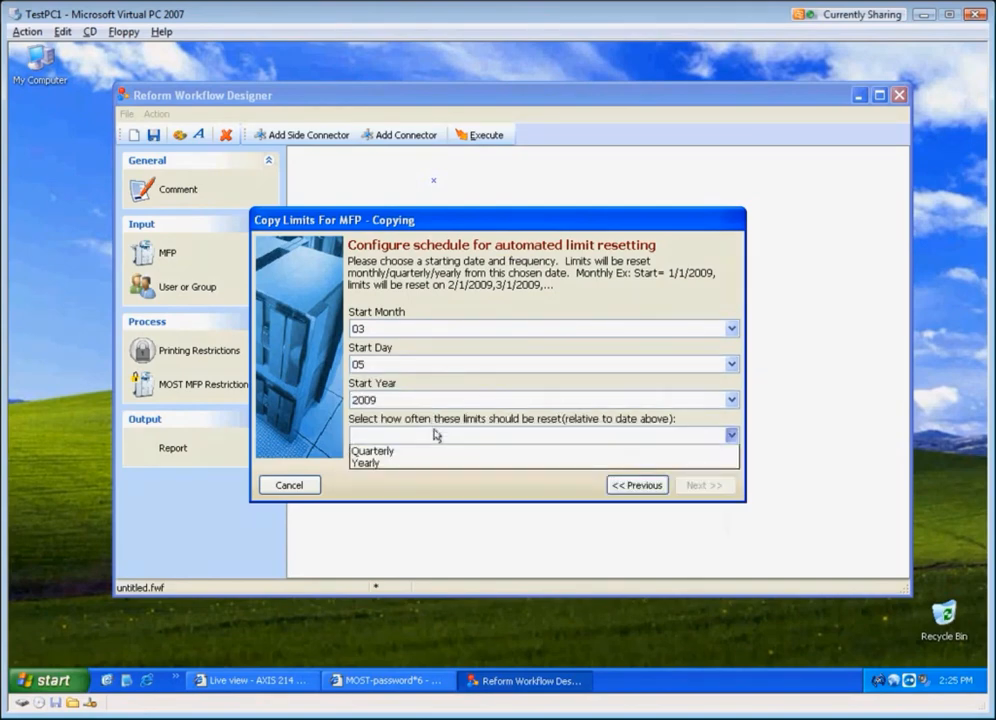
pyautogui.click(430, 452)
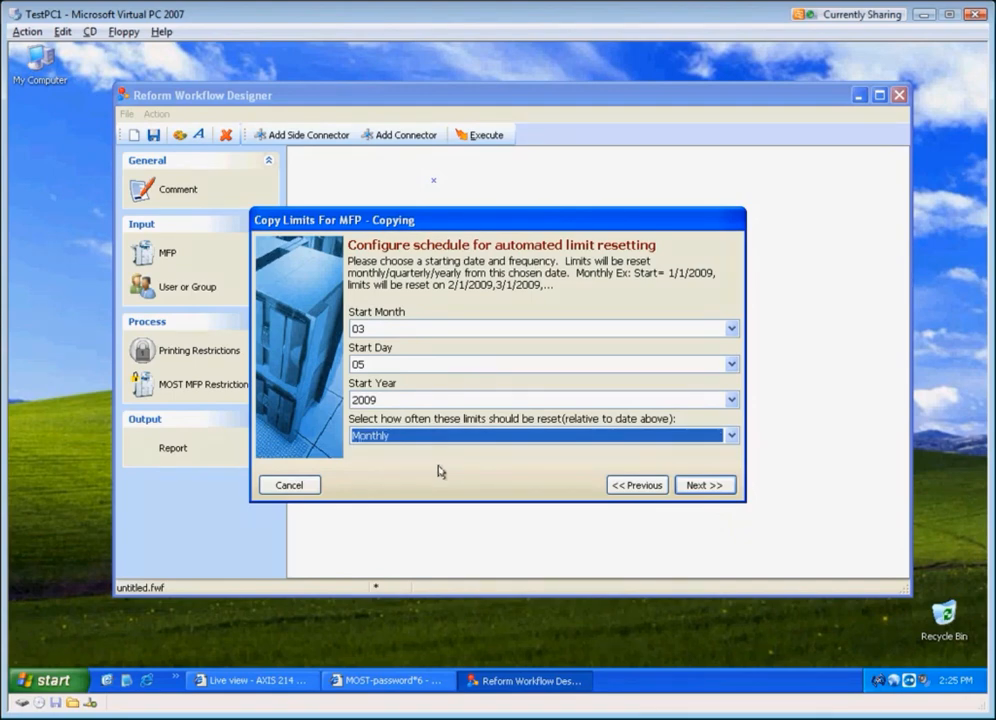
pyautogui.click(696, 487)
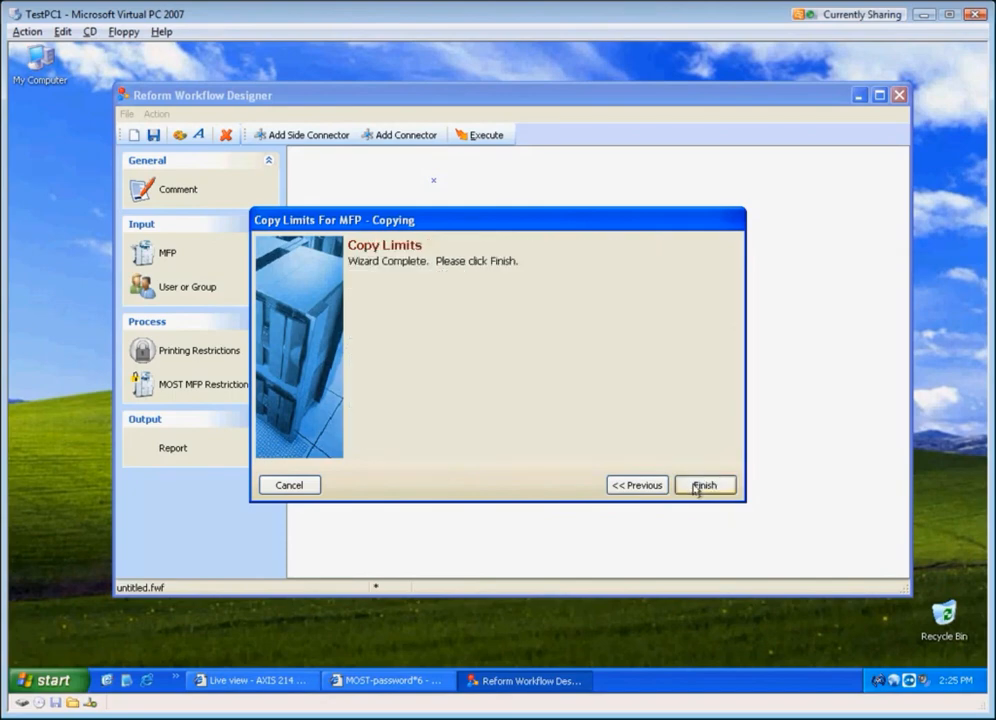
pyautogui.click(703, 486)
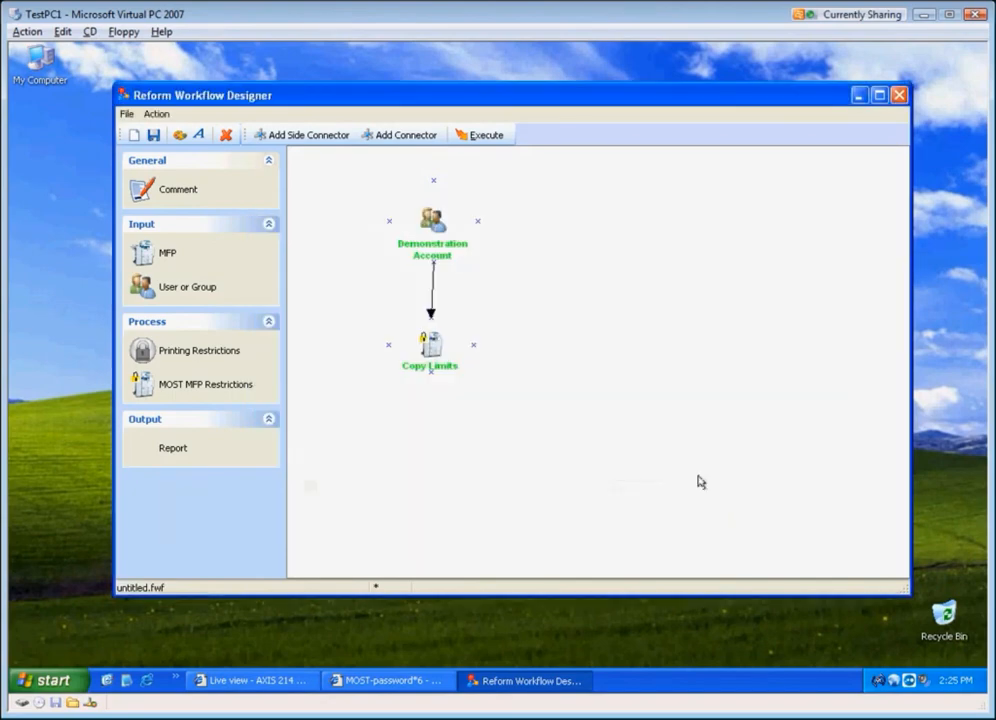
# Step: Execute the Copy Limits workflow and close the Workflow Designer without saving
pyautogui.click(487, 136)
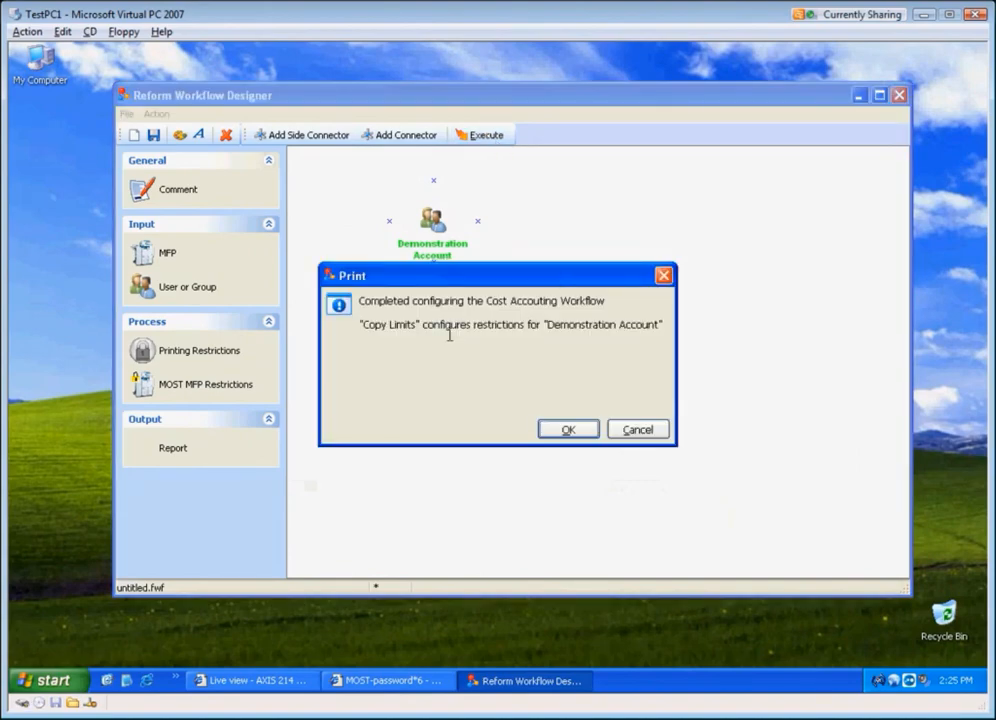
pyautogui.click(570, 431)
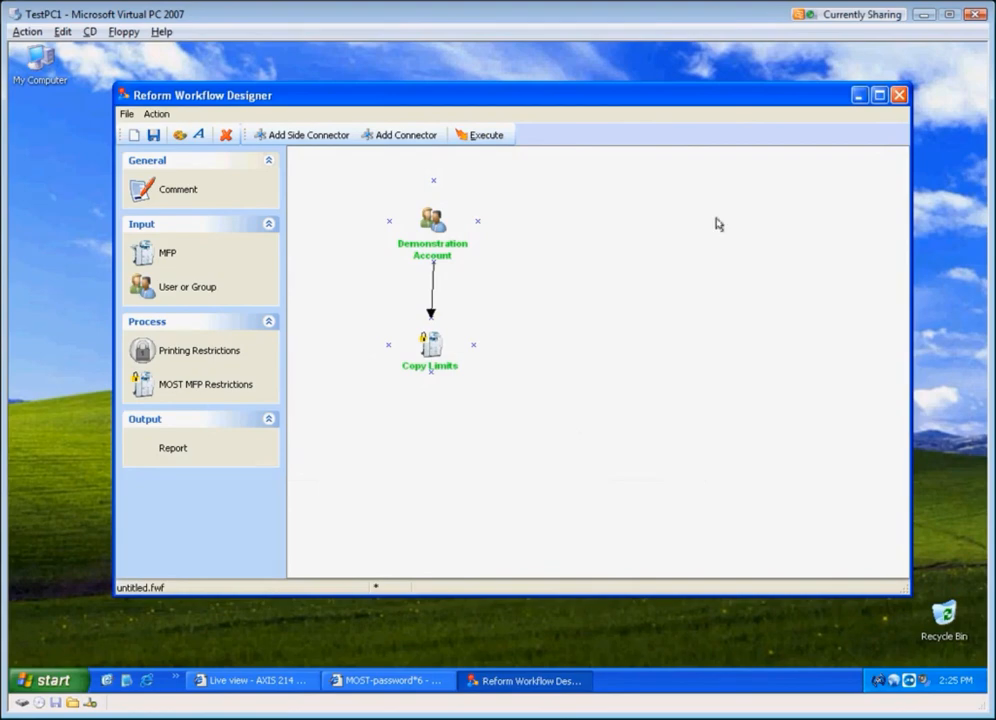
pyautogui.click(899, 95)
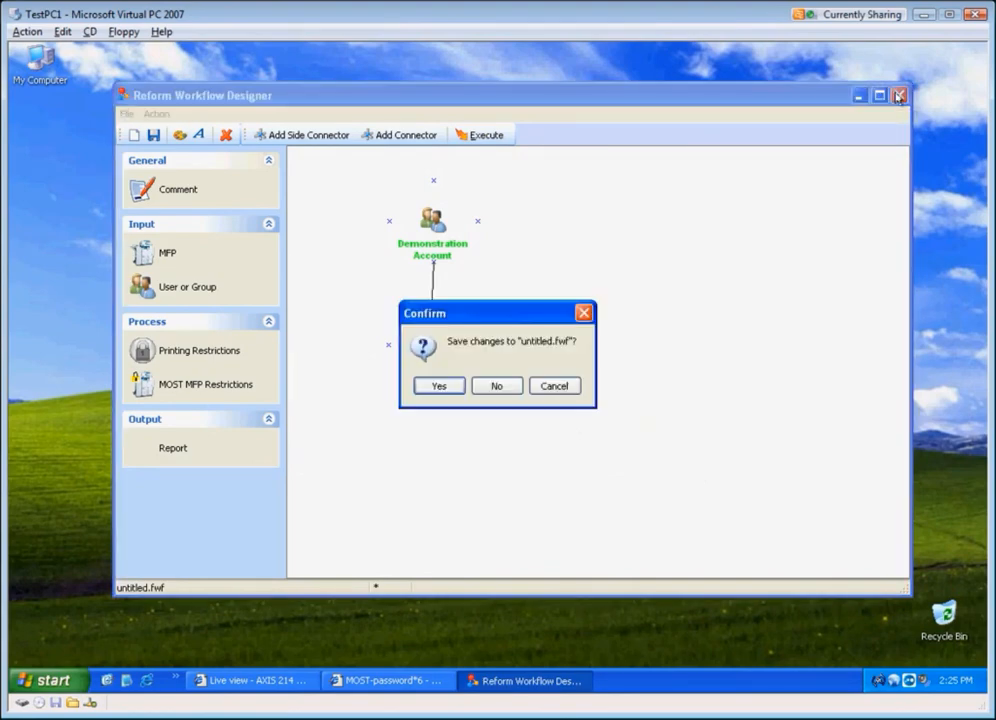
pyautogui.click(483, 387)
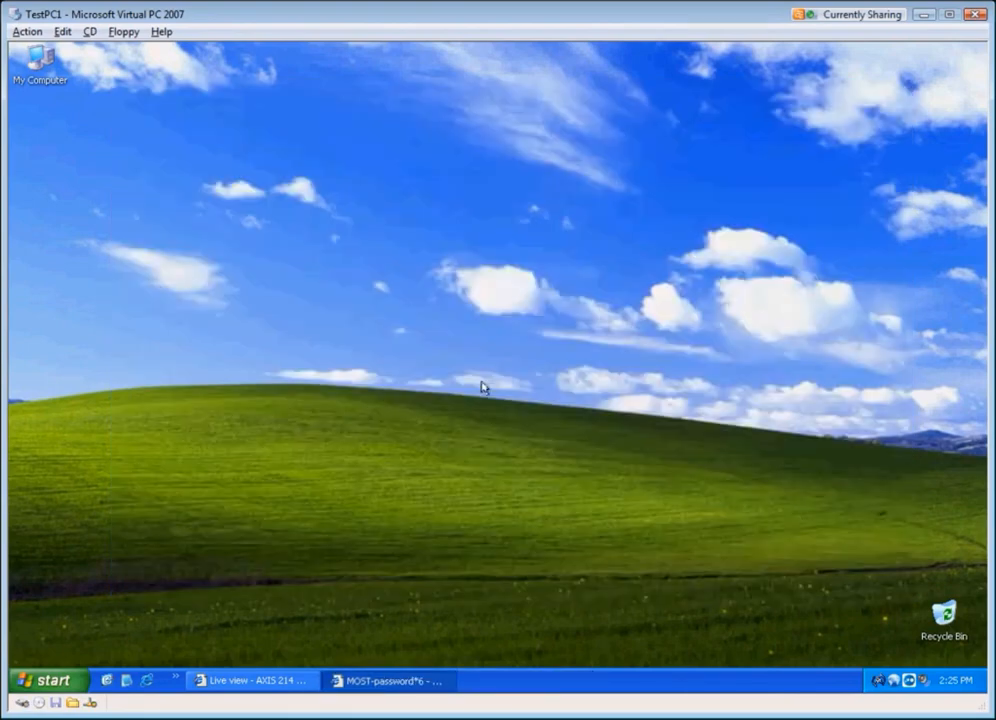
# Step: Check the MFP panel in the camera live view
pyautogui.click(252, 680)
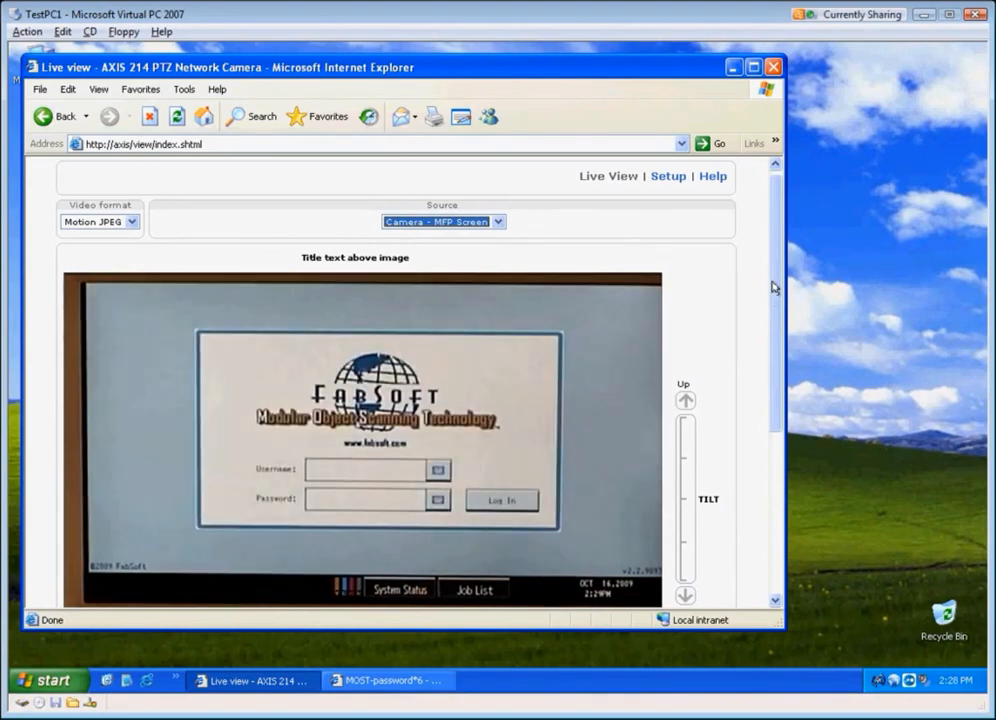
pyautogui.click(734, 67)
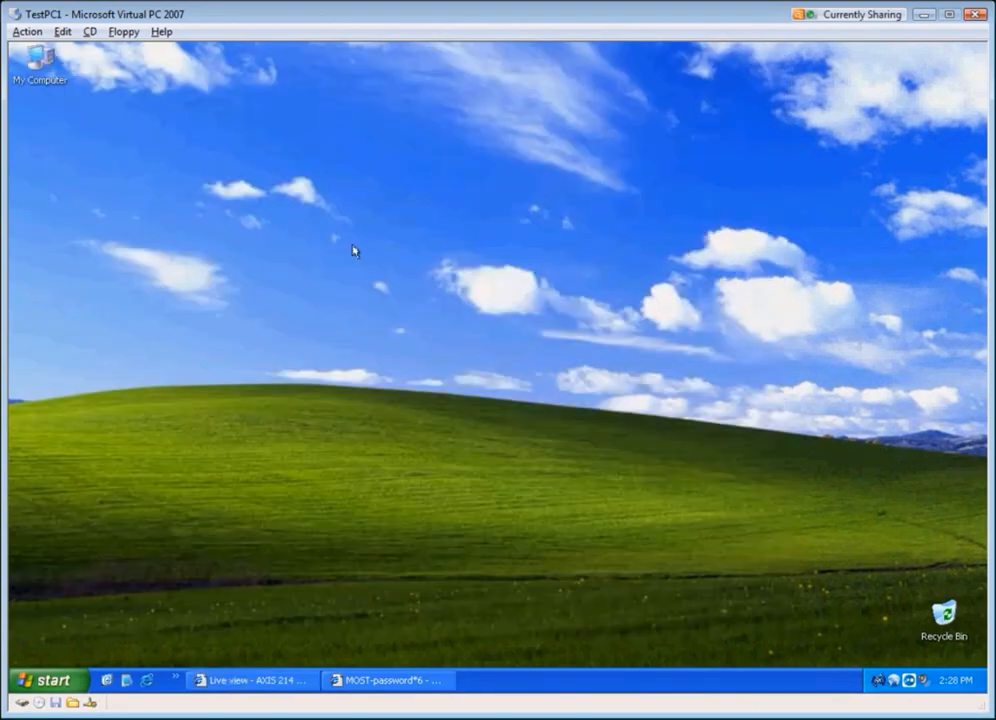
# Step: Open Services and start the MOST_Tracker_Script_Process service
pyautogui.click(68, 680)
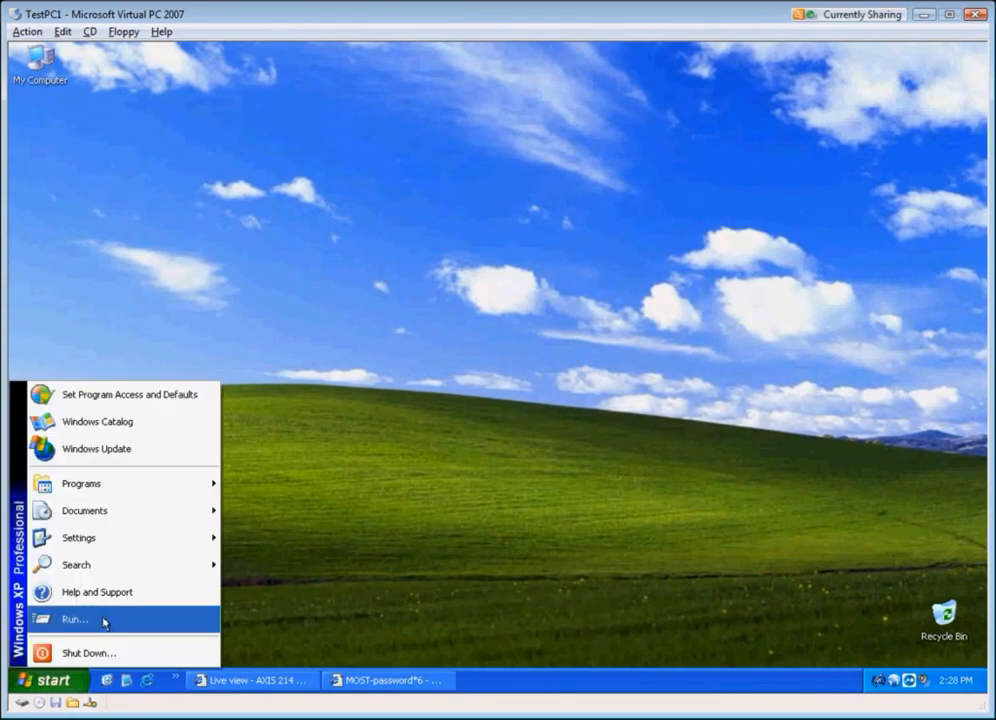
pyautogui.click(104, 622)
pyautogui.press('Return')
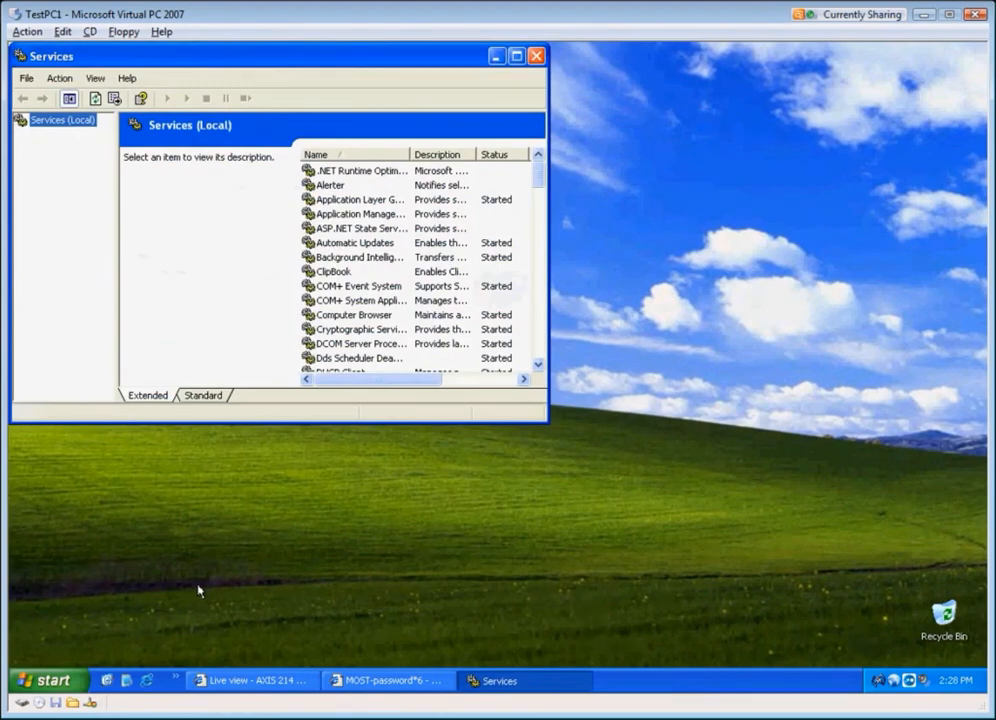
pyautogui.click(388, 329)
pyautogui.write('mo')
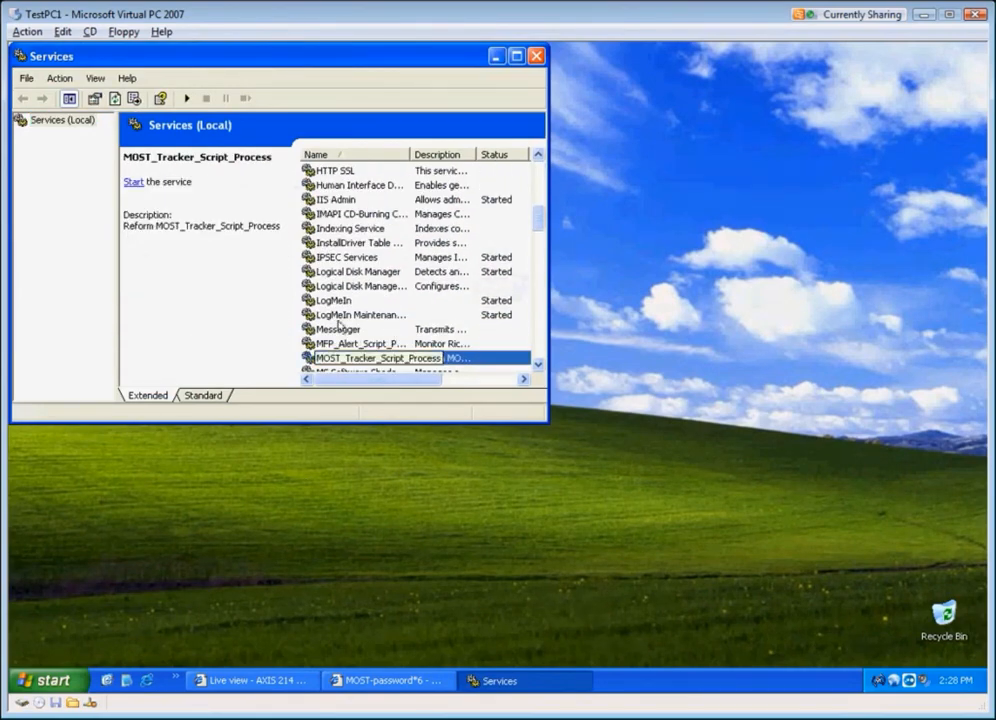
pyautogui.click(187, 99)
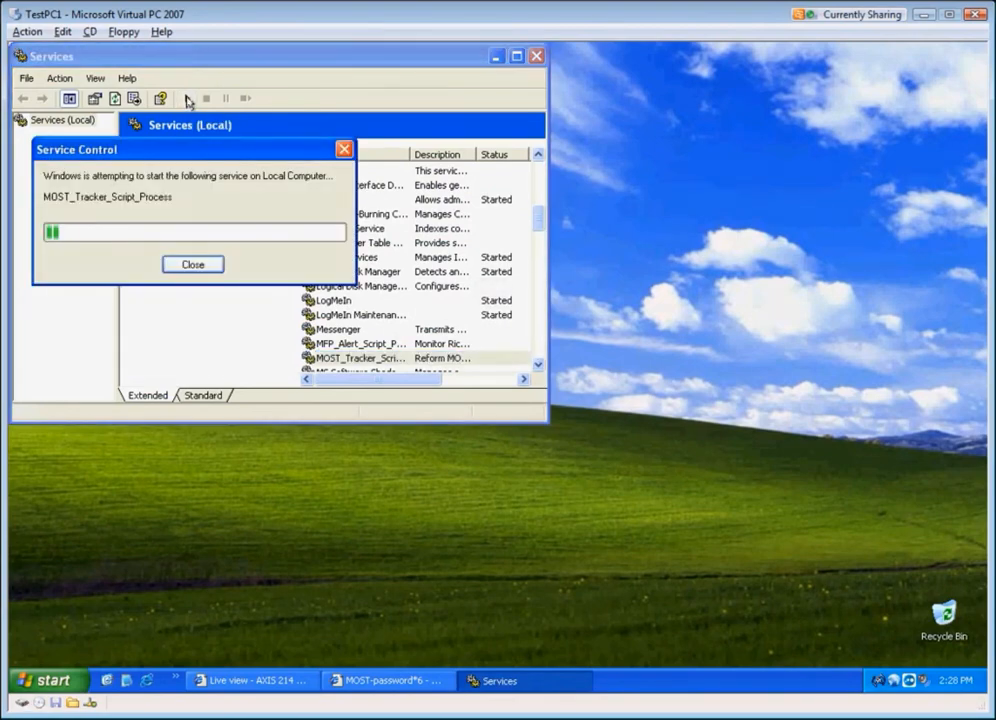
pyautogui.click(496, 56)
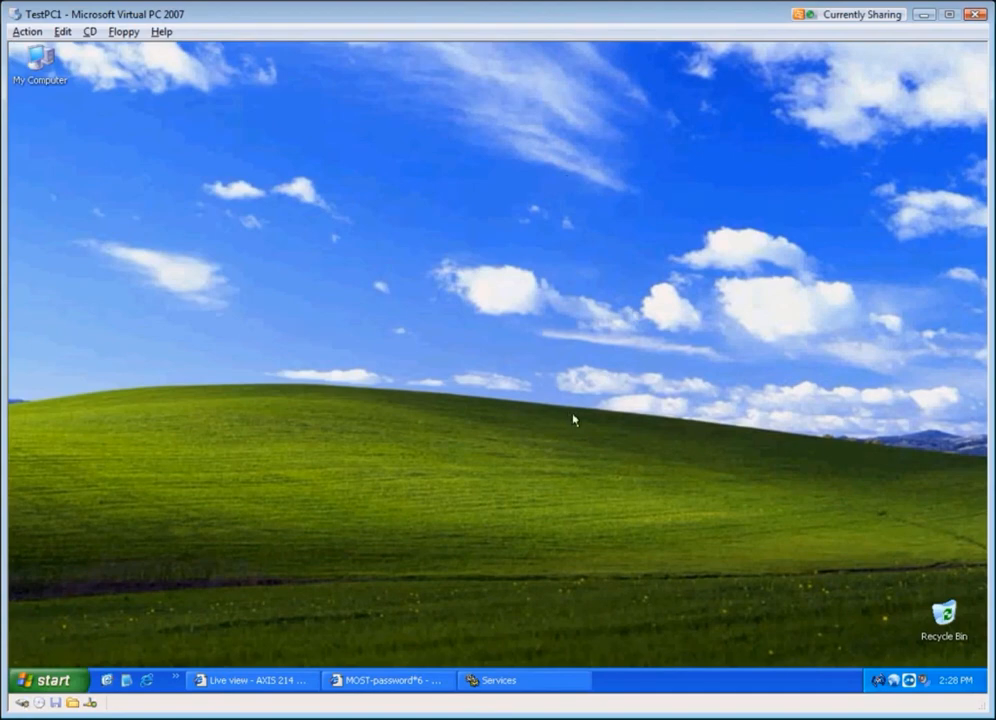
# Step: Check the copy limits shown on the MFP panel in the camera live view
pyautogui.click(250, 680)
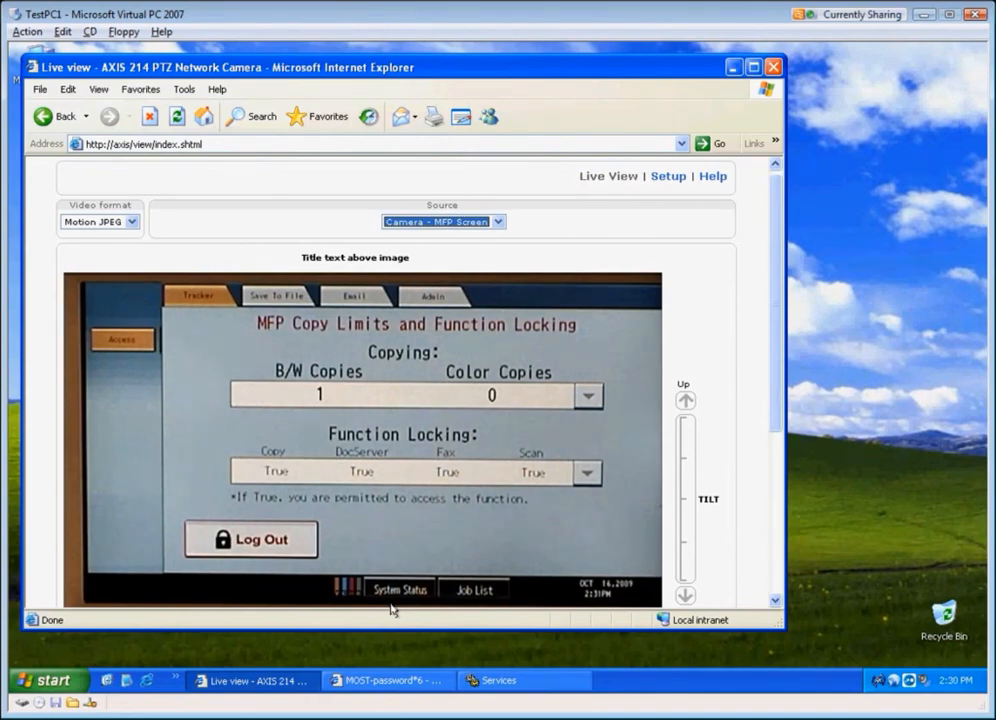
pyautogui.click(732, 68)
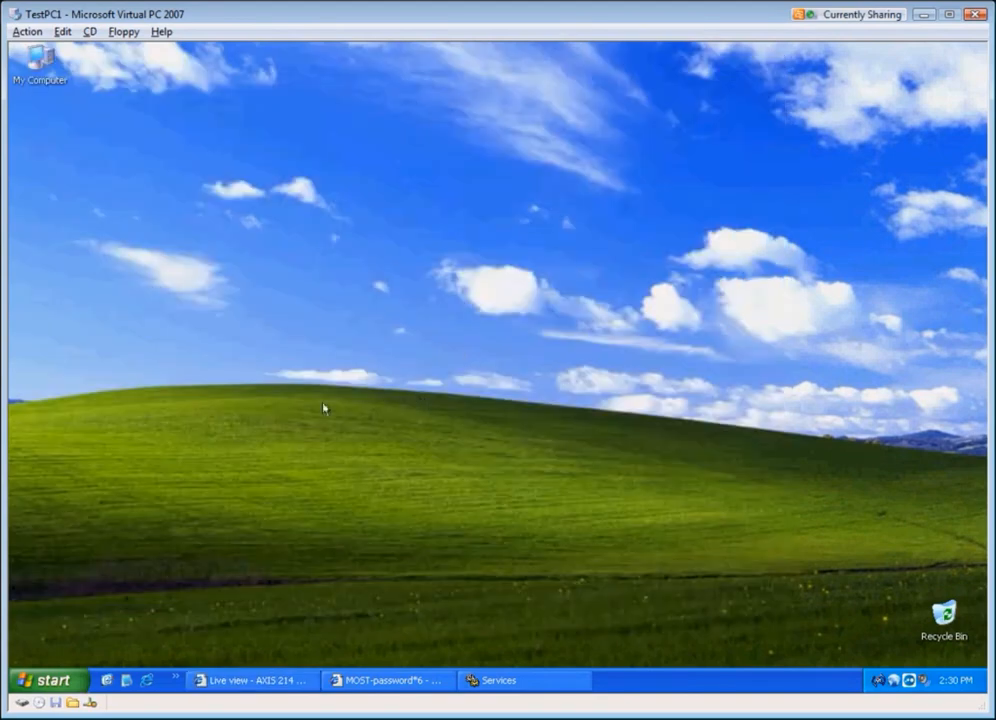
# Step: Launch Tracker Reporting from the Reform_Tracker program group
pyautogui.click(64, 680)
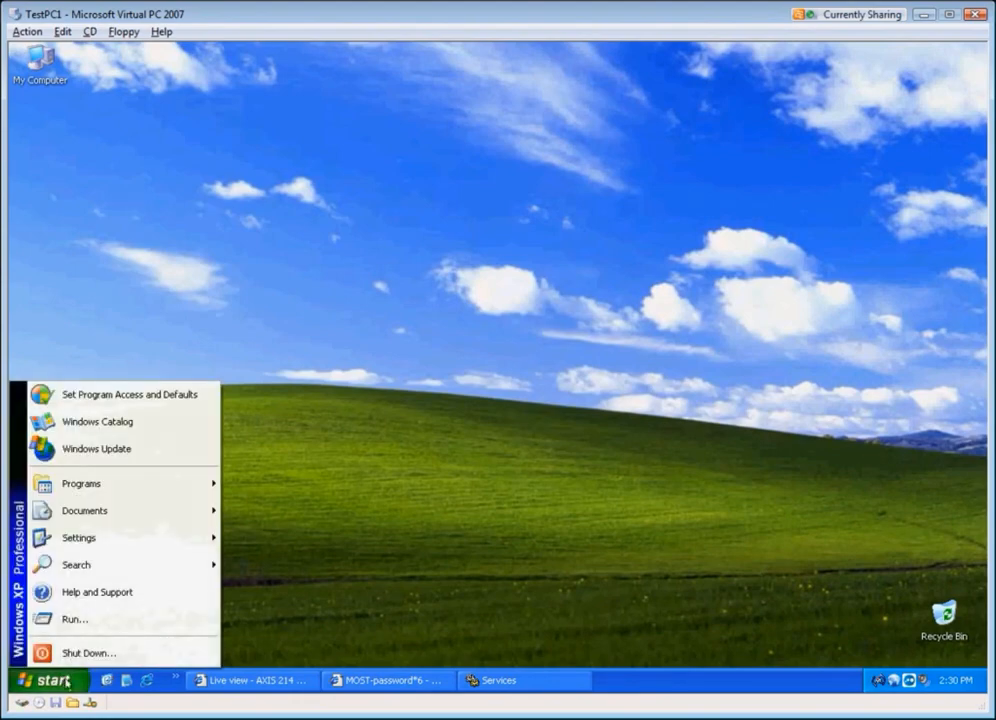
pyautogui.moveTo(142, 489)
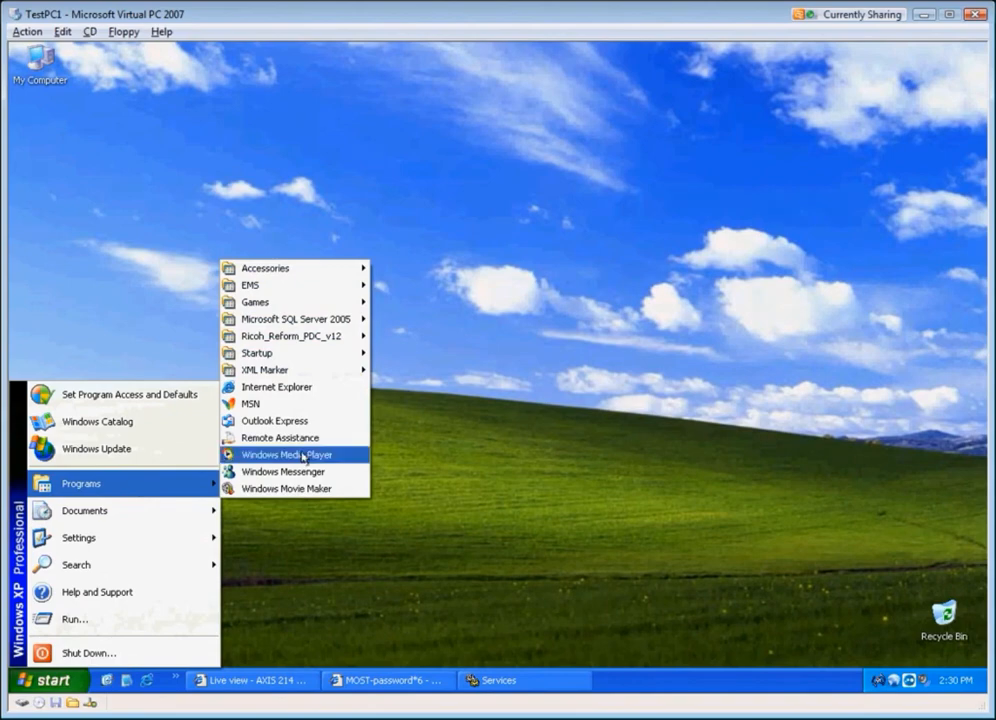
pyautogui.moveTo(329, 340)
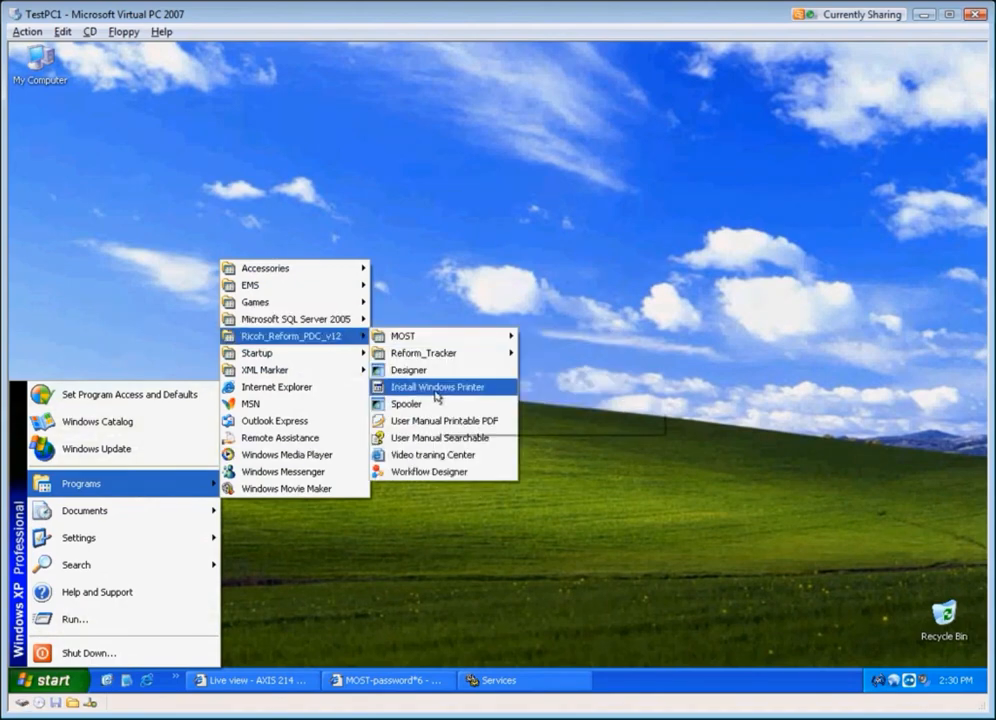
pyautogui.moveTo(463, 357)
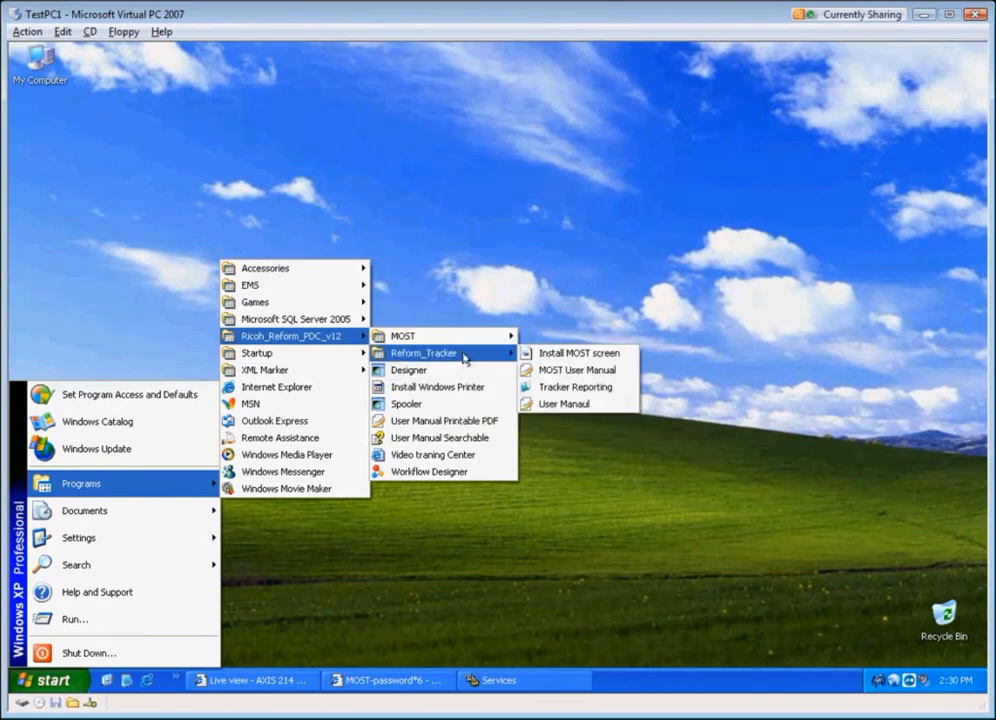
pyautogui.click(577, 391)
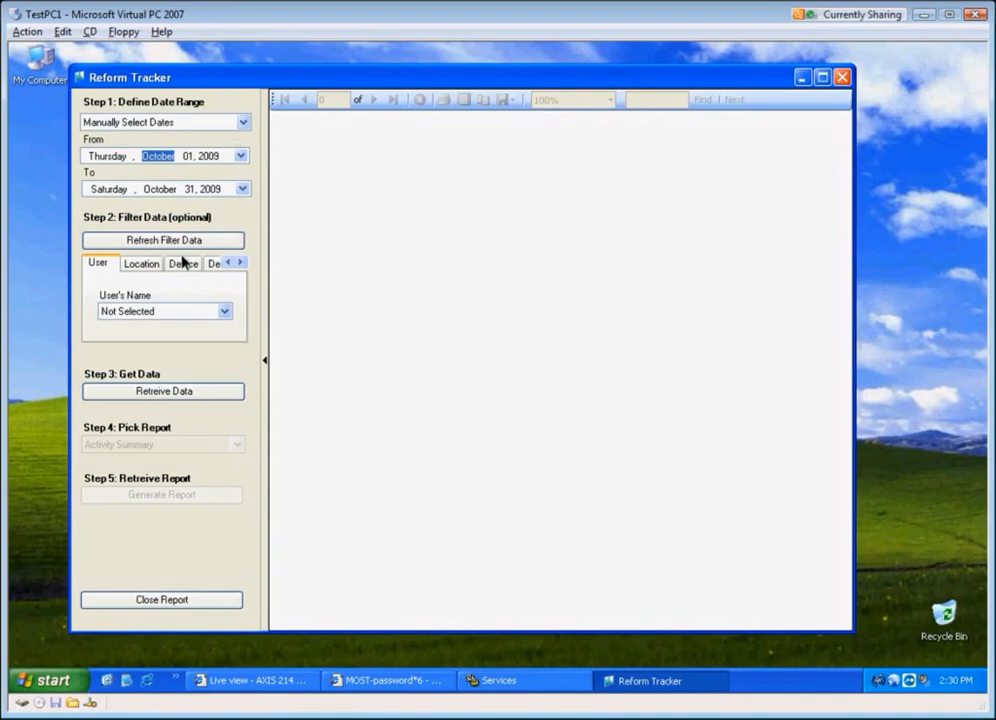
# Step: Retrieve the tracking data and generate a User Summary report
pyautogui.click(167, 394)
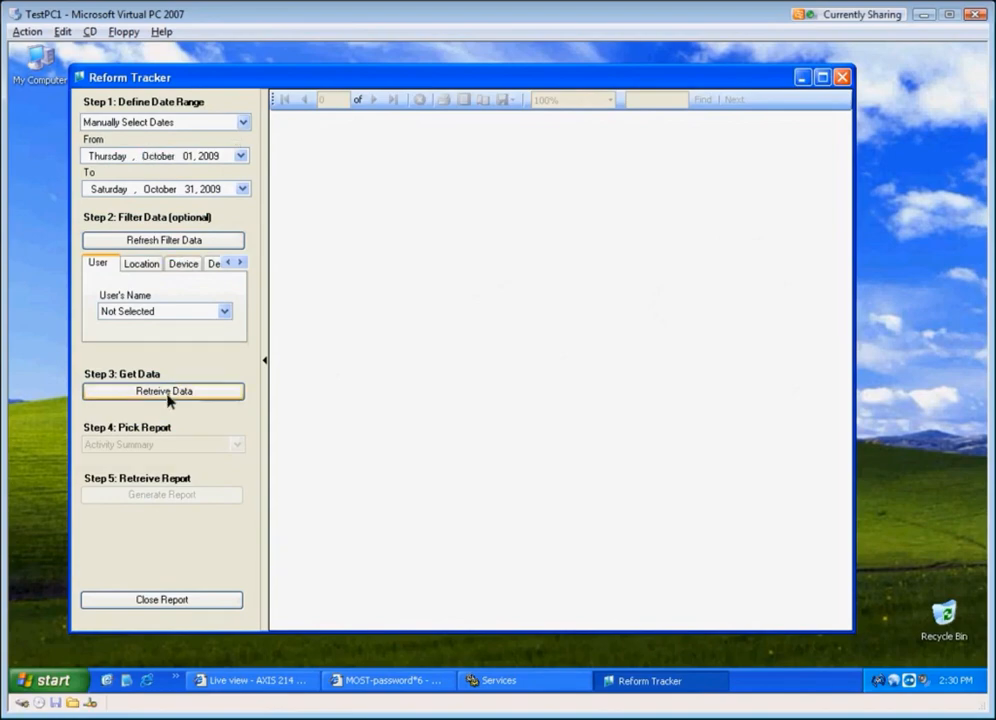
pyautogui.click(212, 447)
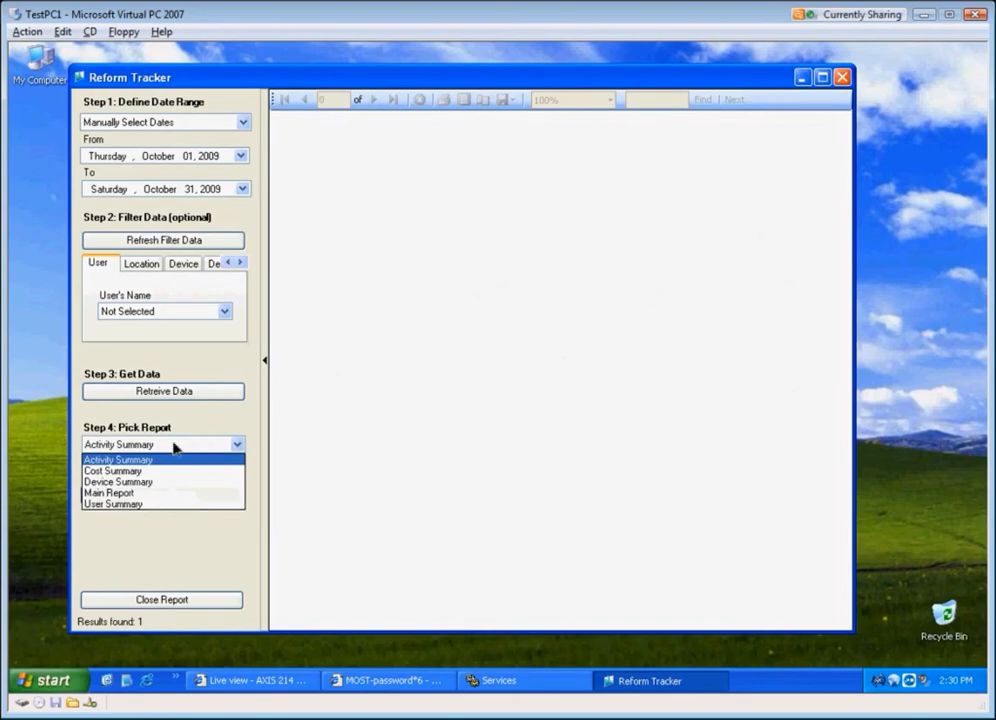
pyautogui.click(133, 504)
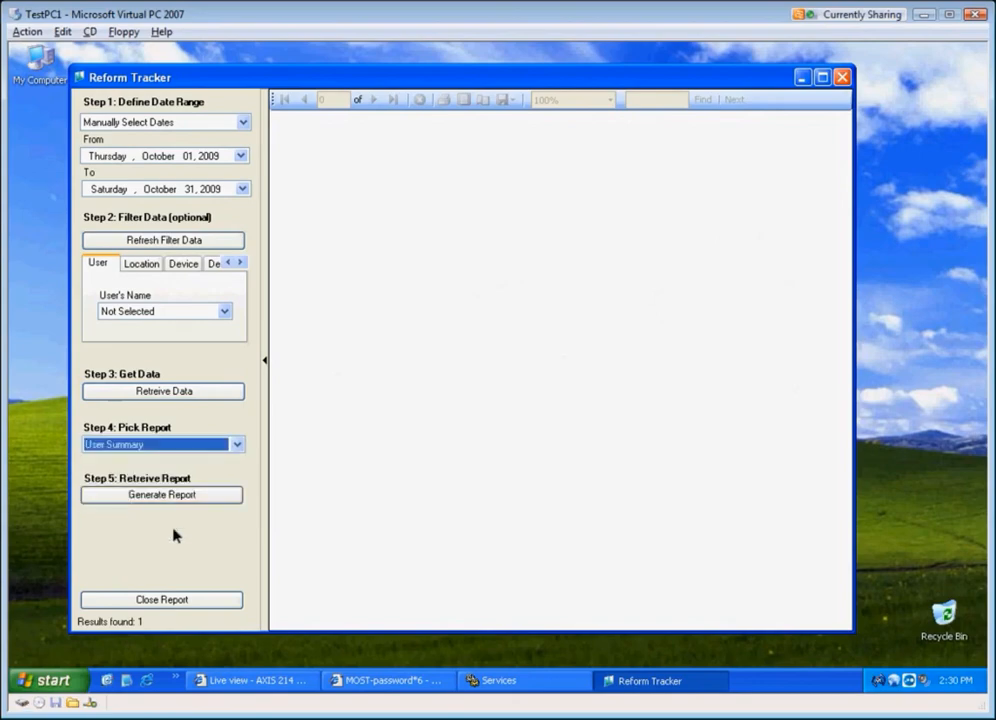
pyautogui.click(155, 450)
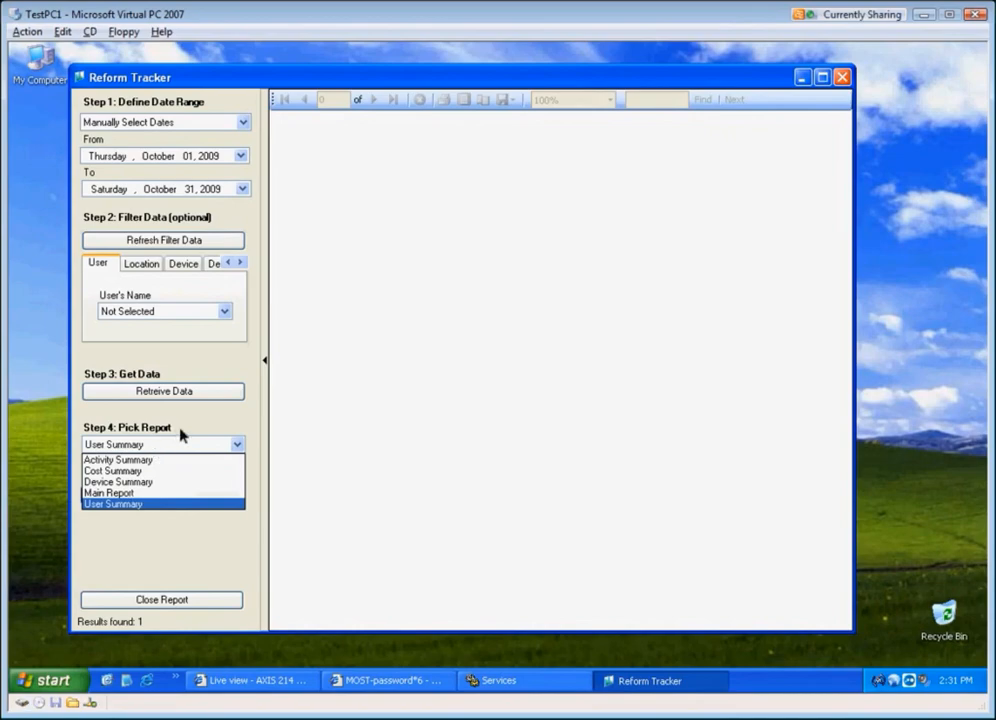
pyautogui.click(180, 430)
pyautogui.click(157, 497)
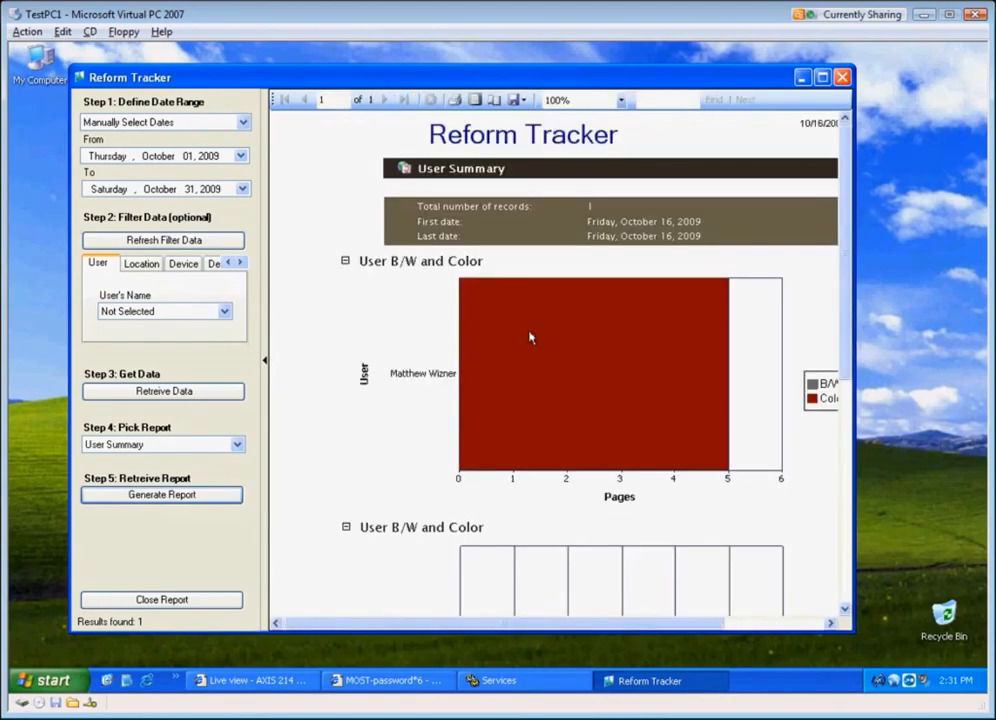
pyautogui.moveTo(576, 623); pyautogui.dragTo(628, 625)
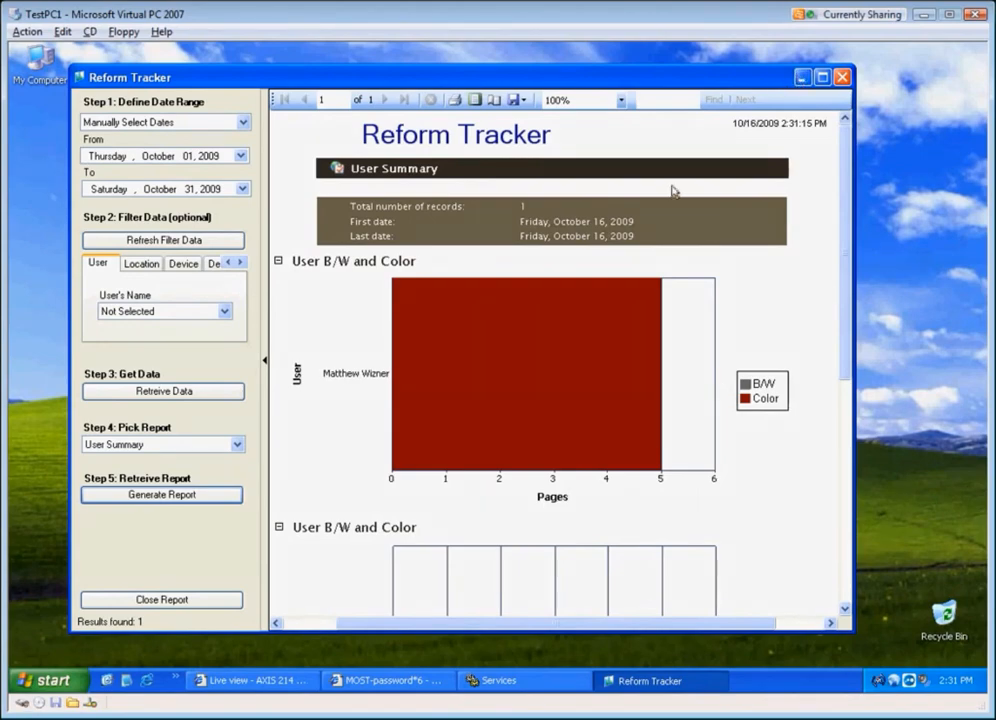
# Step: Open the user's job detail from the chart bar, expand the user's row, and scroll across its columns
pyautogui.click(499, 335)
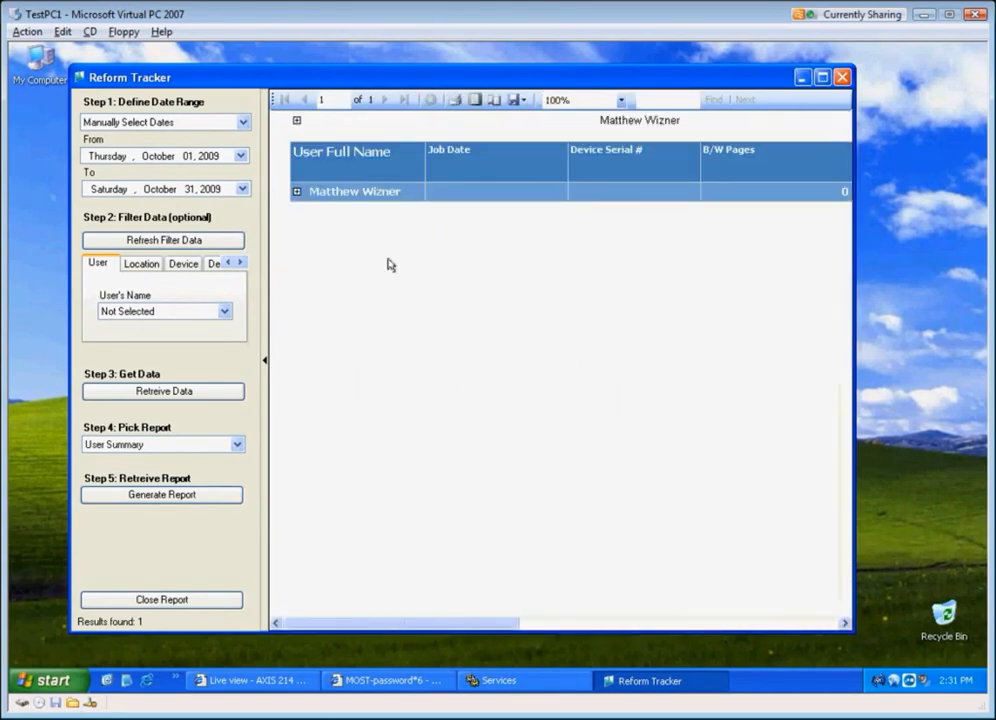
pyautogui.click(296, 191)
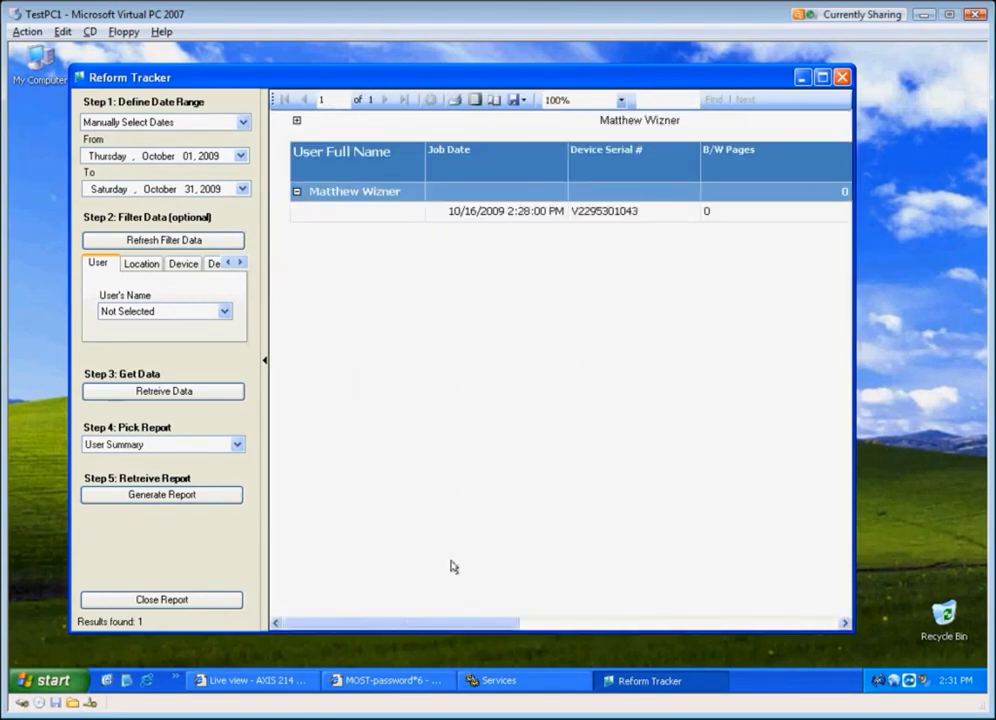
pyautogui.moveTo(398, 627); pyautogui.dragTo(550, 623)
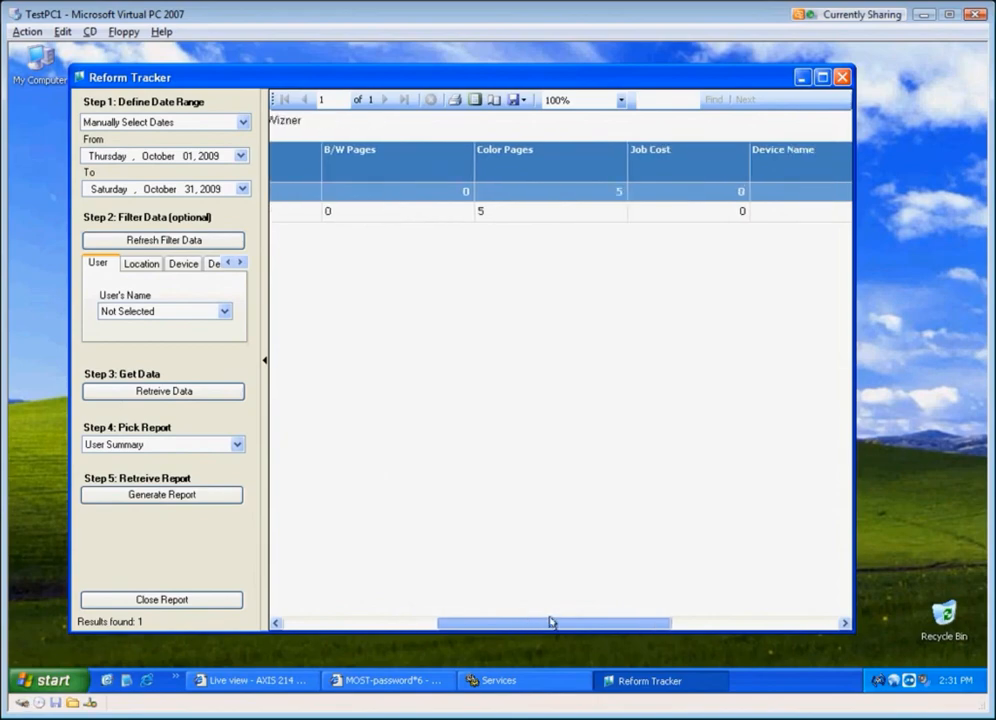
pyautogui.moveTo(555, 617); pyautogui.dragTo(776, 596)
pyautogui.moveTo(717, 622); pyautogui.dragTo(400, 622)
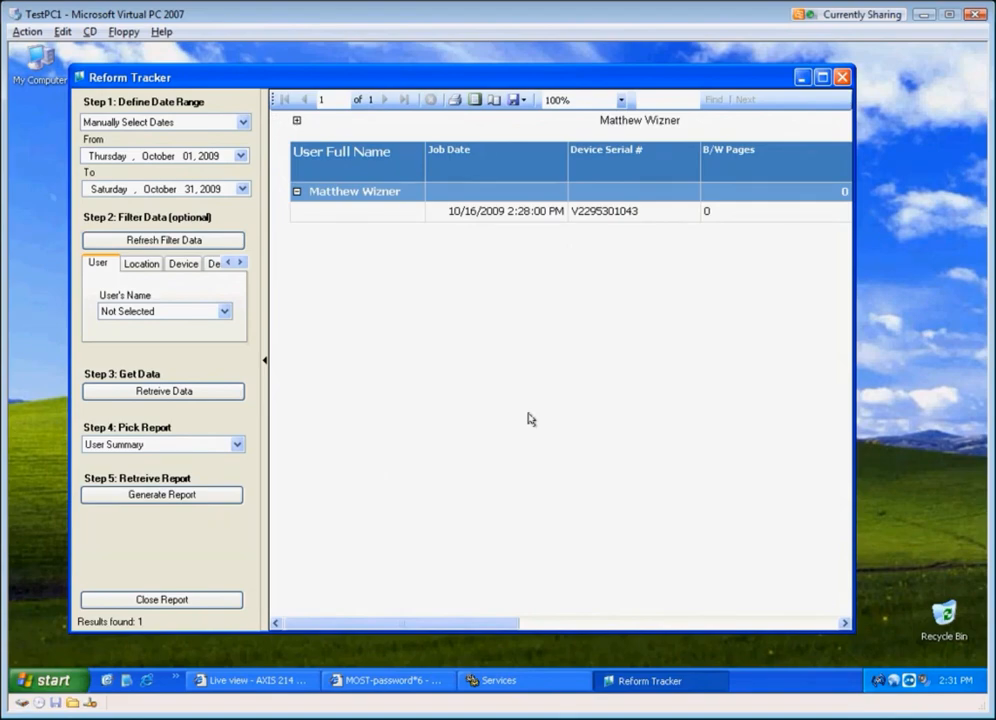
# Step: Check the MFP panel in the camera live view, then retrieve the data and regenerate the User Summary report
pyautogui.click(801, 78)
pyautogui.click(255, 680)
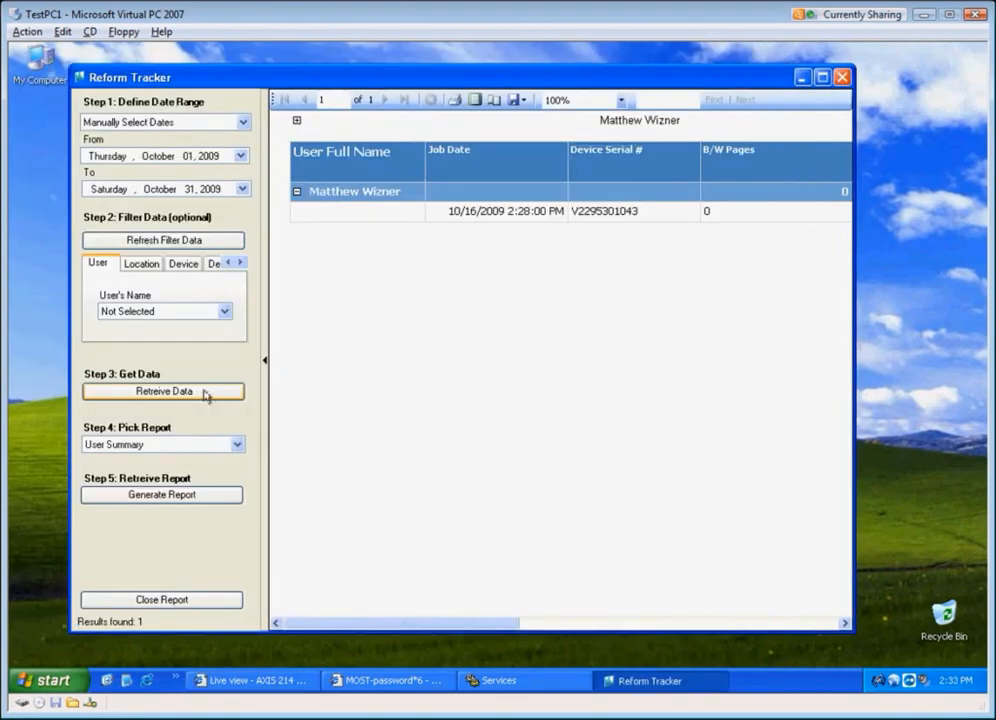
pyautogui.click(204, 394)
pyautogui.click(204, 496)
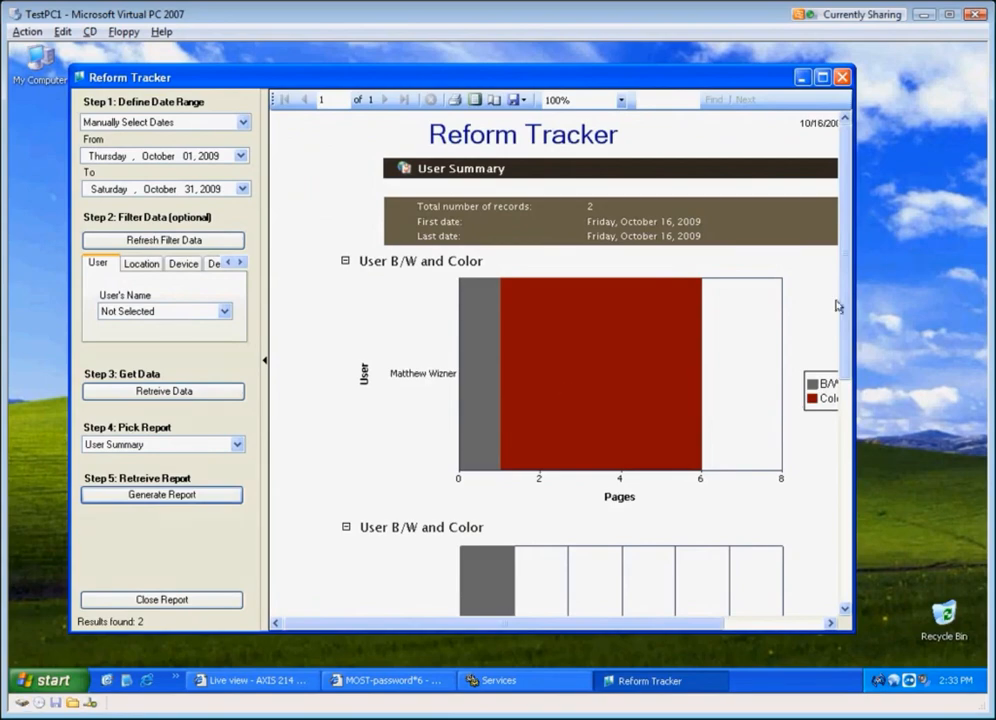
# Step: Open the updated user detail from the chart, expand the job rows, and scroll across to the page columns
pyautogui.moveTo(846, 297); pyautogui.dragTo(849, 338)
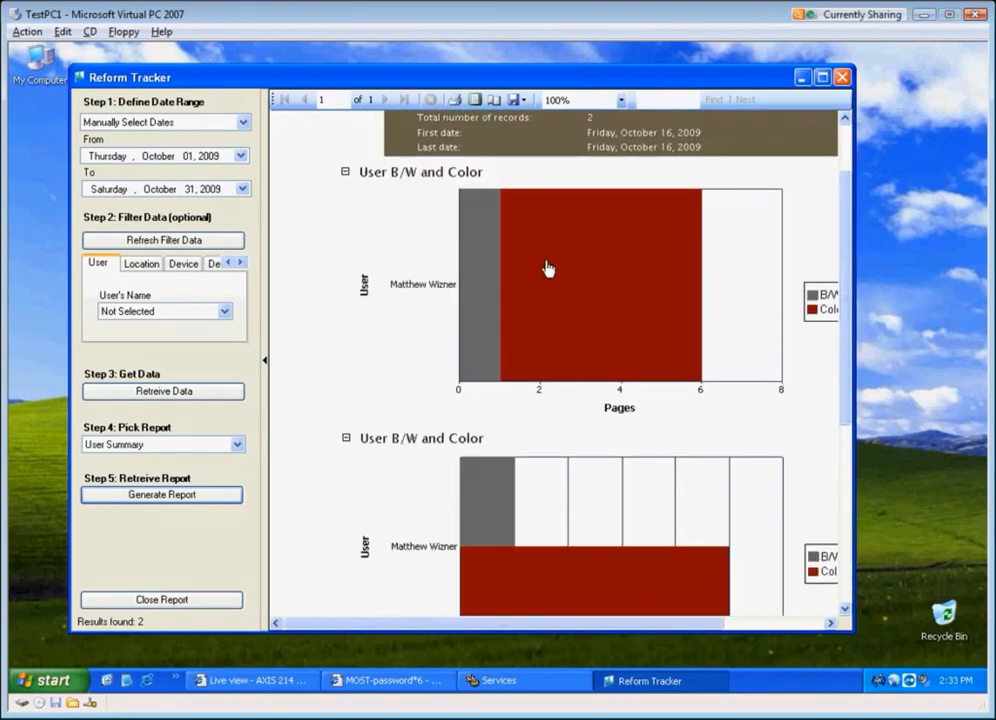
pyautogui.click(548, 268)
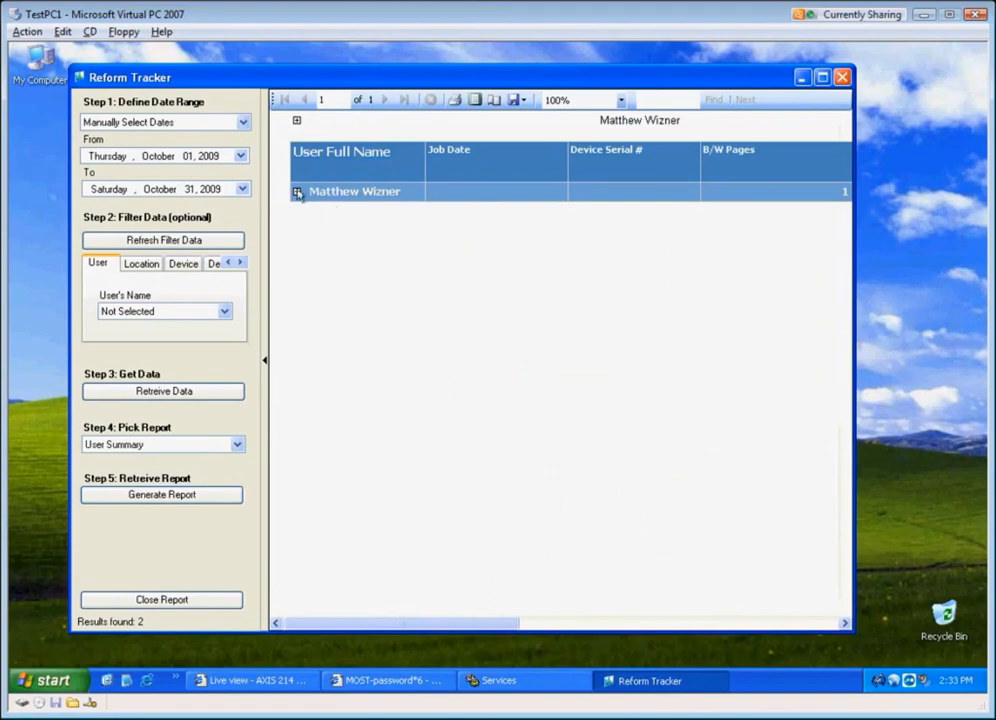
pyautogui.click(297, 192)
pyautogui.moveTo(412, 627); pyautogui.dragTo(467, 627)
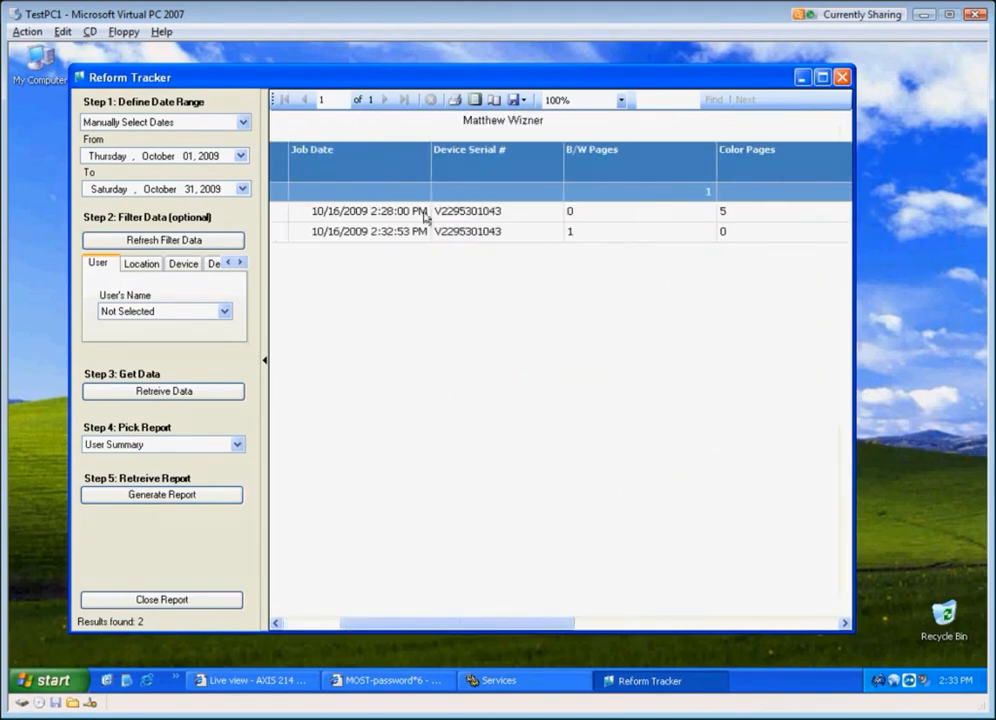